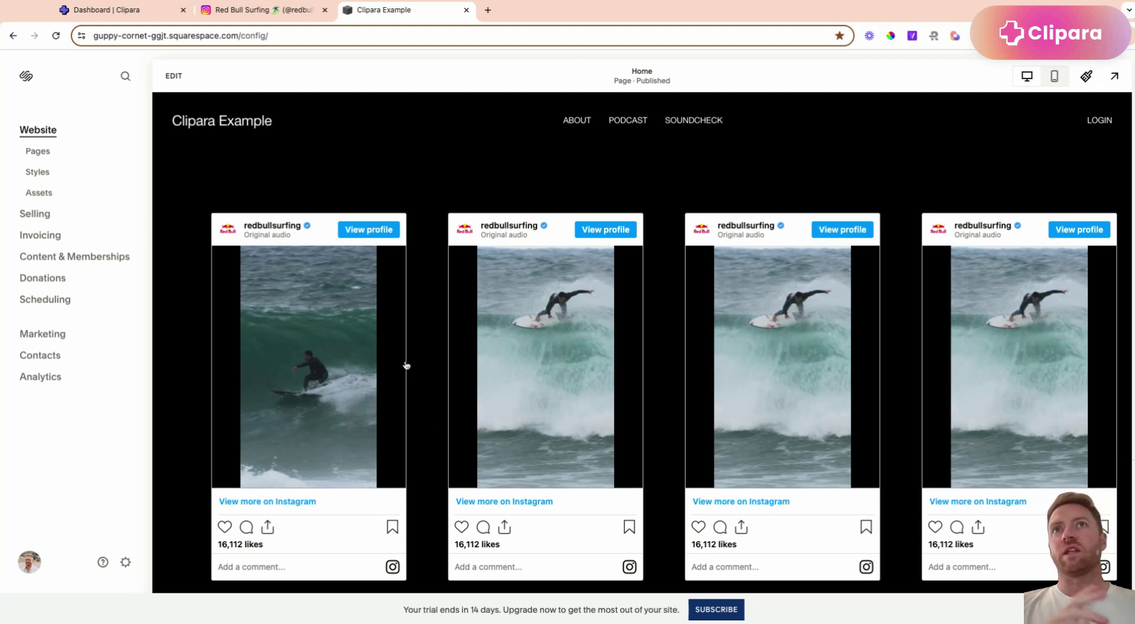
Review the Home page's Instagram embeds and video carousel, checking the embeds in both mobile and desktop previews.
{"action": "mouse_move", "coordinate": [281, 504]}
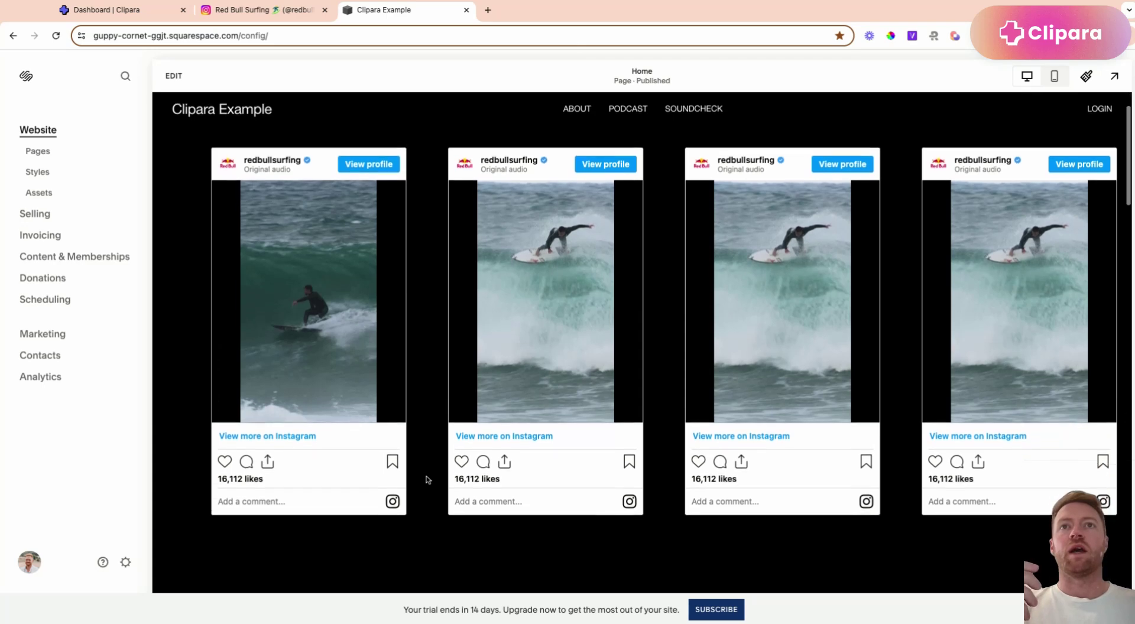
{"action": "scroll", "coordinate": [427, 480], "scroll_direction": "down", "scroll_amount": 10}
{"action": "scroll", "coordinate": [427, 480], "scroll_direction": "down", "scroll_amount": 1}
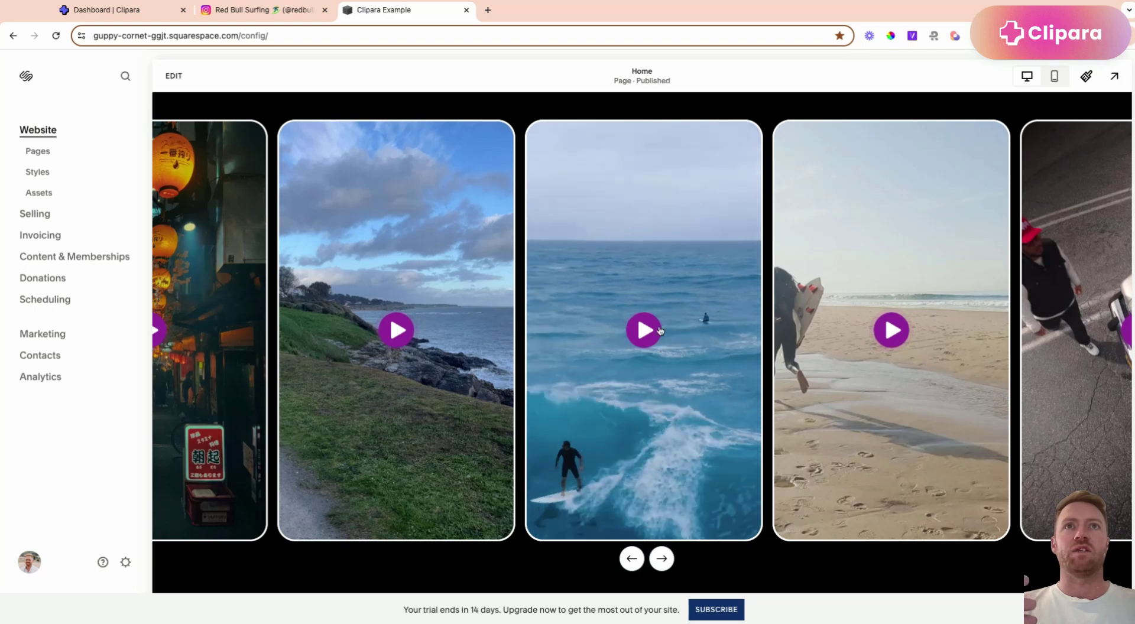
{"action": "scroll", "coordinate": [611, 372], "scroll_direction": "up", "scroll_amount": 10}
{"action": "scroll", "coordinate": [612, 371], "scroll_direction": "up", "scroll_amount": 1}
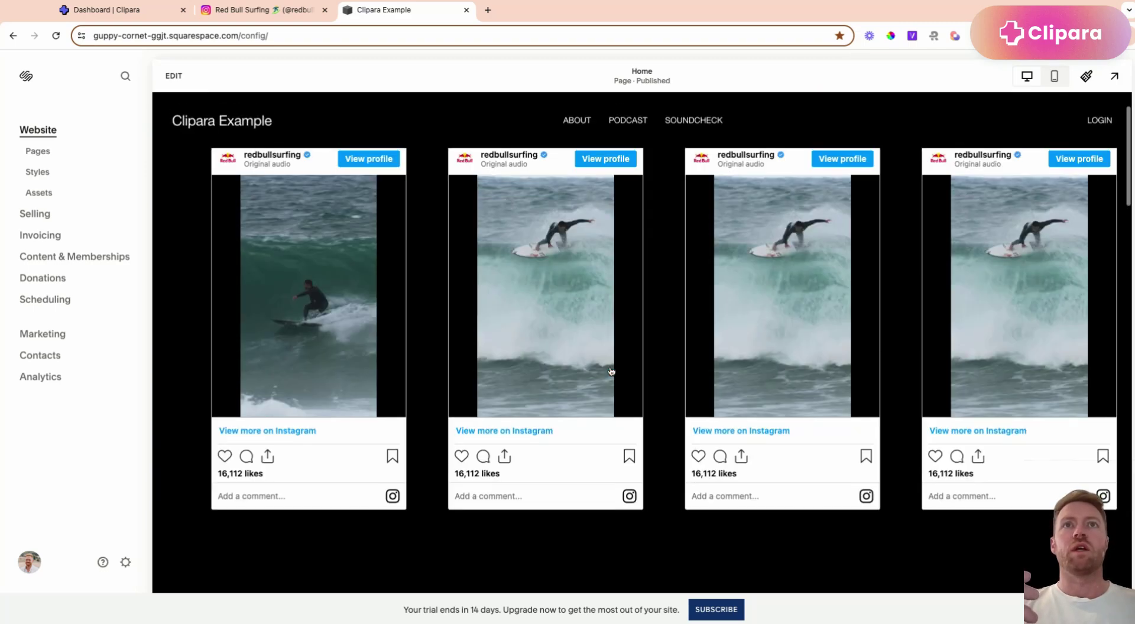
{"action": "left_click", "coordinate": [1054, 75]}
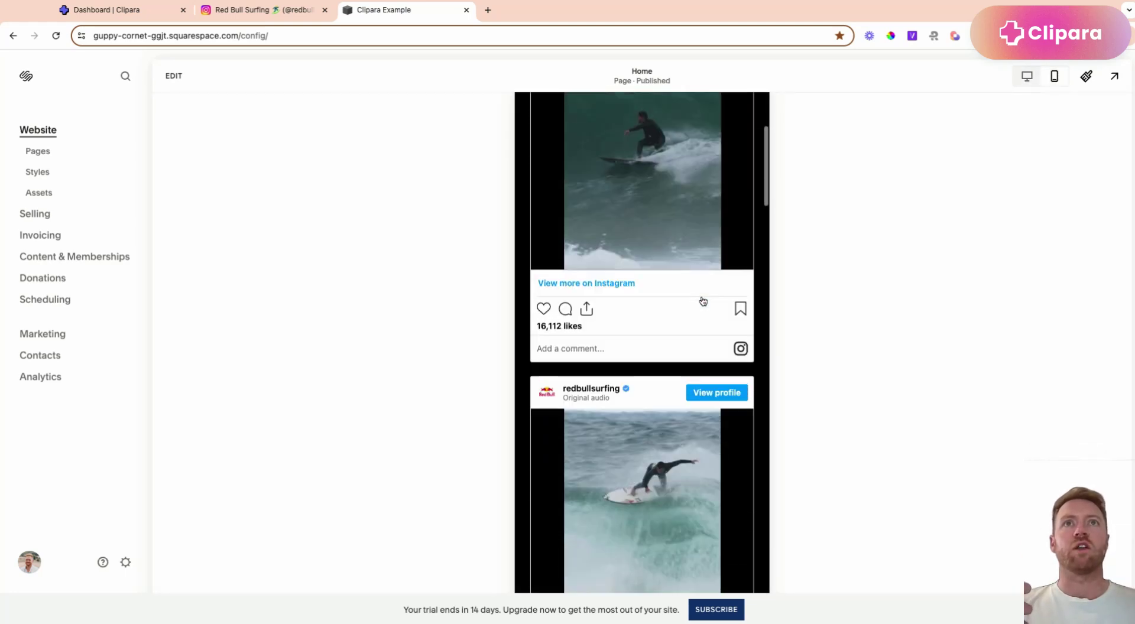
{"action": "left_click", "coordinate": [1026, 77]}
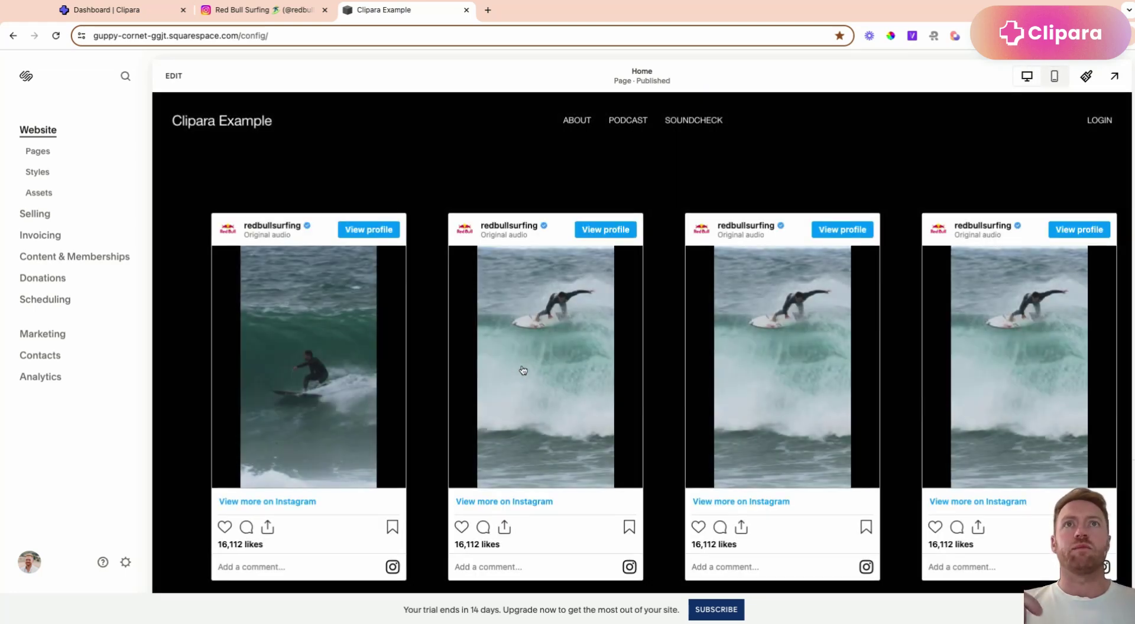
Open the Home page for editing and copy the embed code of the redbullsurfing Instagram post without its caption.
{"action": "left_click", "coordinate": [175, 77]}
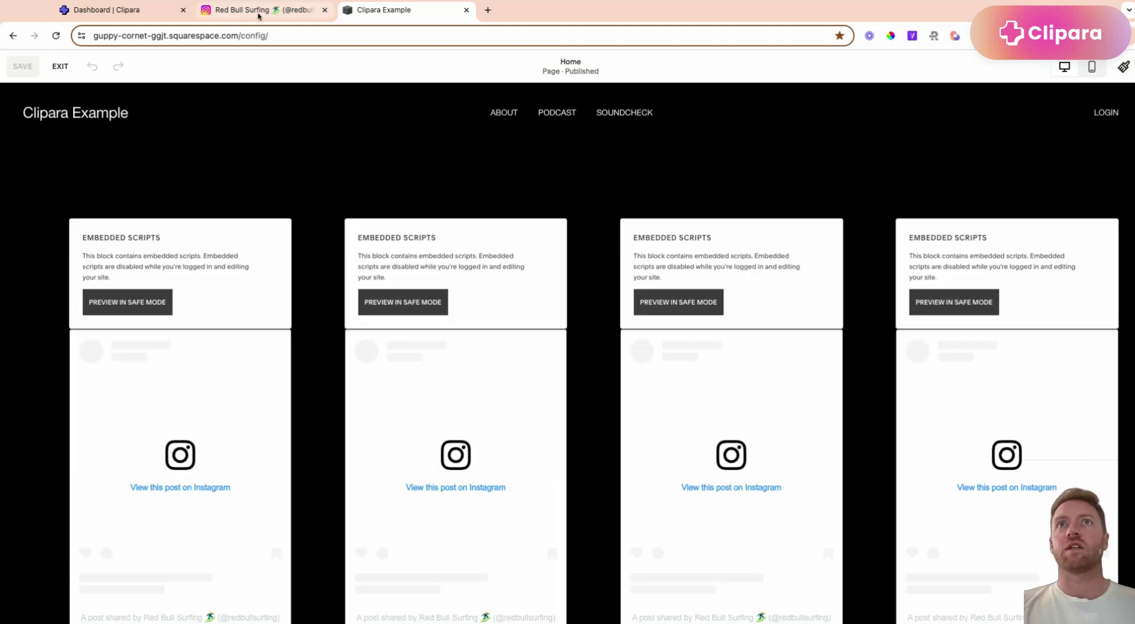
{"action": "left_click", "coordinate": [257, 12]}
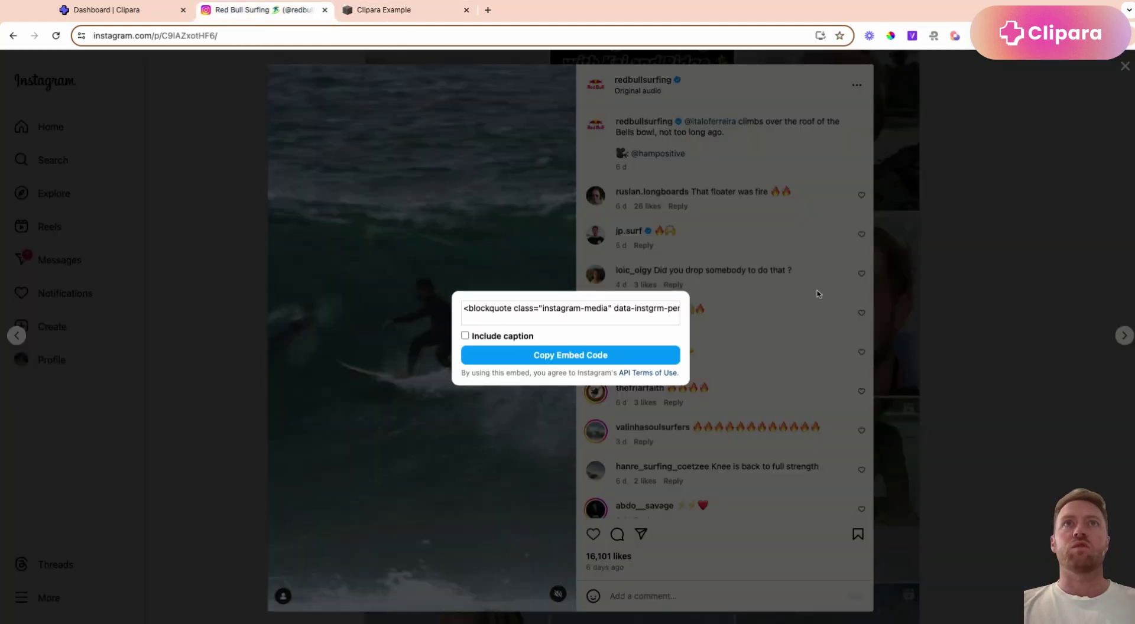
{"action": "left_click", "coordinate": [981, 299]}
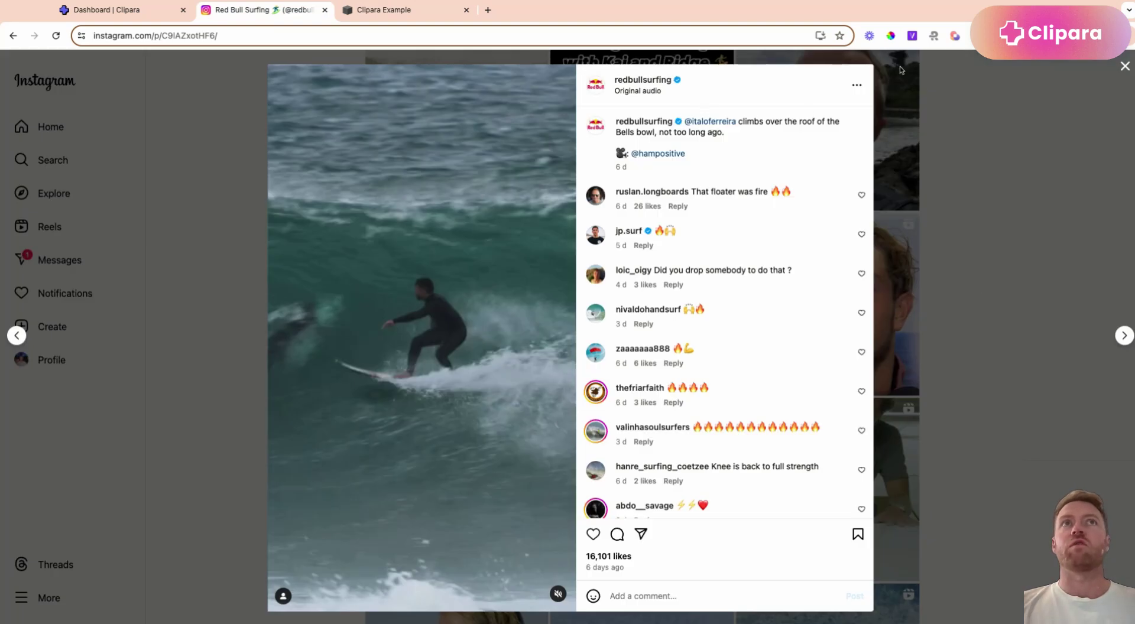
{"action": "left_click", "coordinate": [856, 87]}
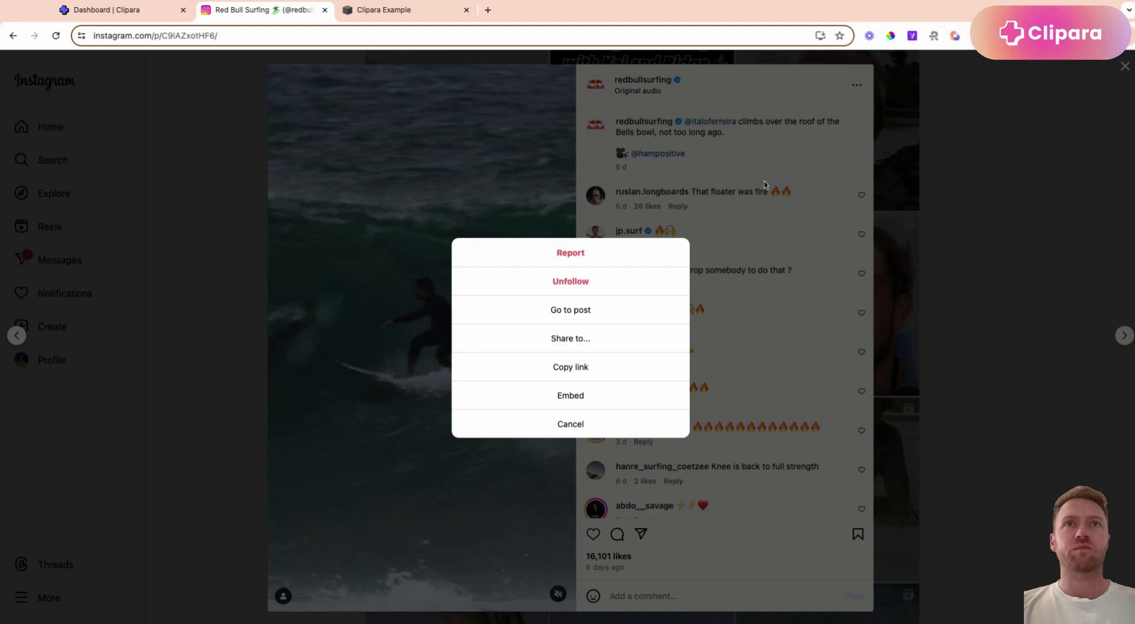
{"action": "left_click", "coordinate": [579, 397]}
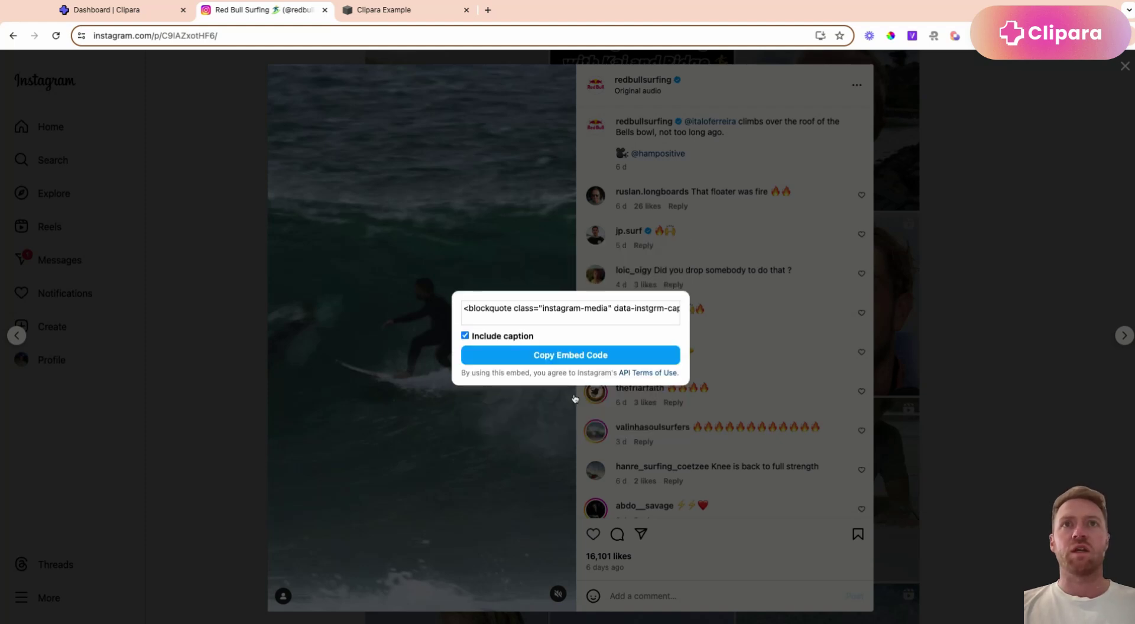
{"action": "left_click", "coordinate": [465, 335]}
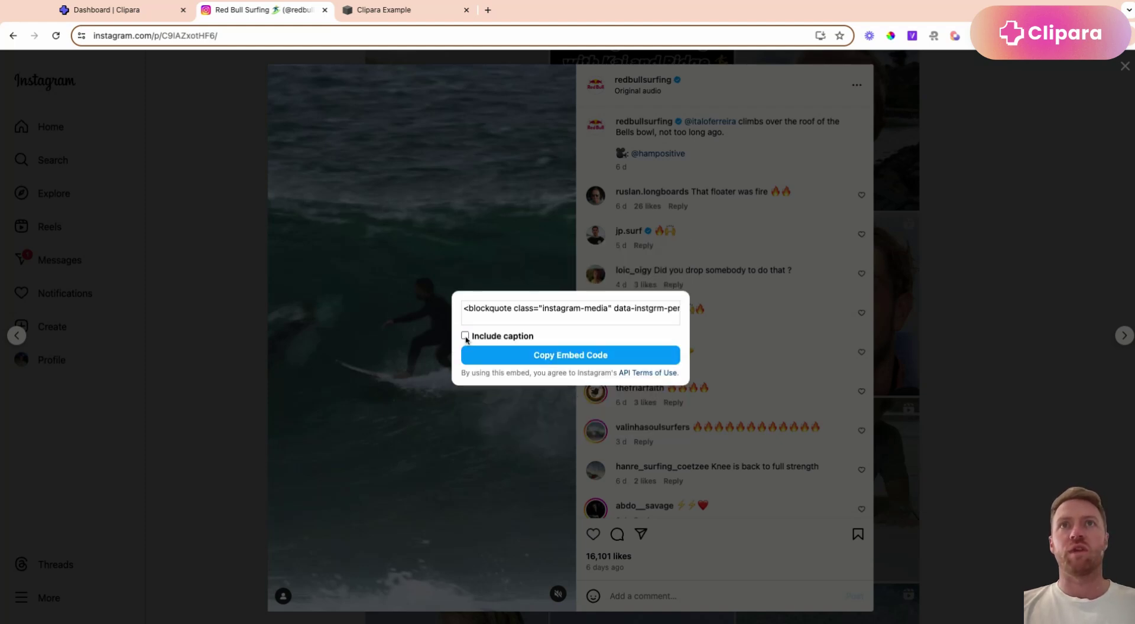
{"action": "left_click", "coordinate": [583, 357]}
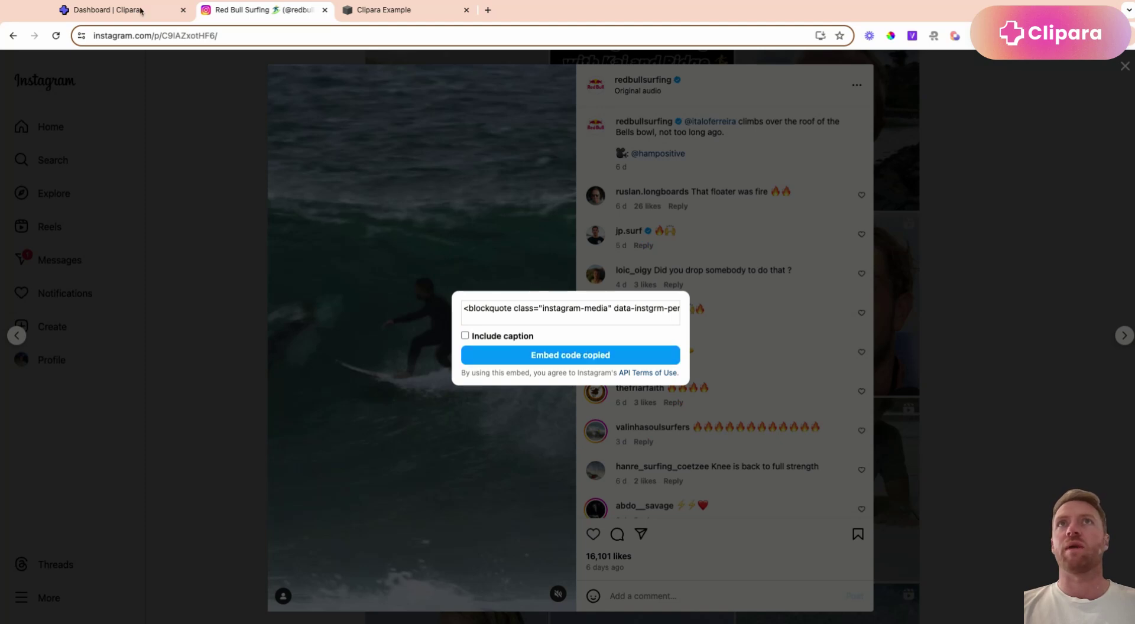
Return to the Squarespace editor and add a blank section directly below the Home page's site header.
{"action": "left_click", "coordinate": [391, 18]}
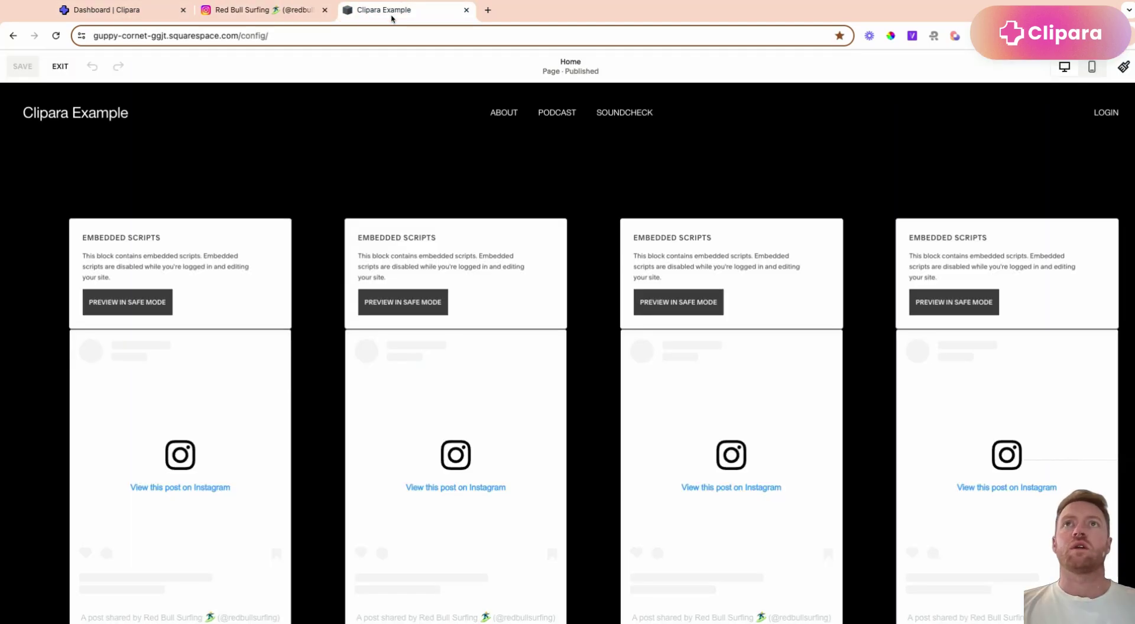
{"action": "left_click", "coordinate": [281, 240]}
{"action": "left_click", "coordinate": [371, 172]}
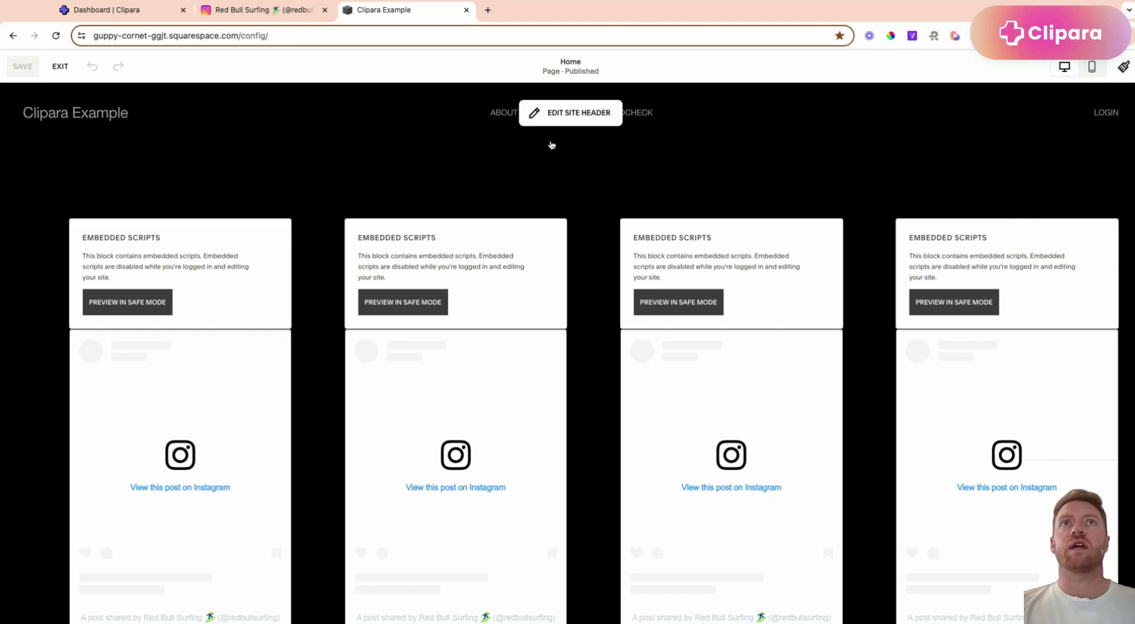
{"action": "left_click", "coordinate": [572, 148]}
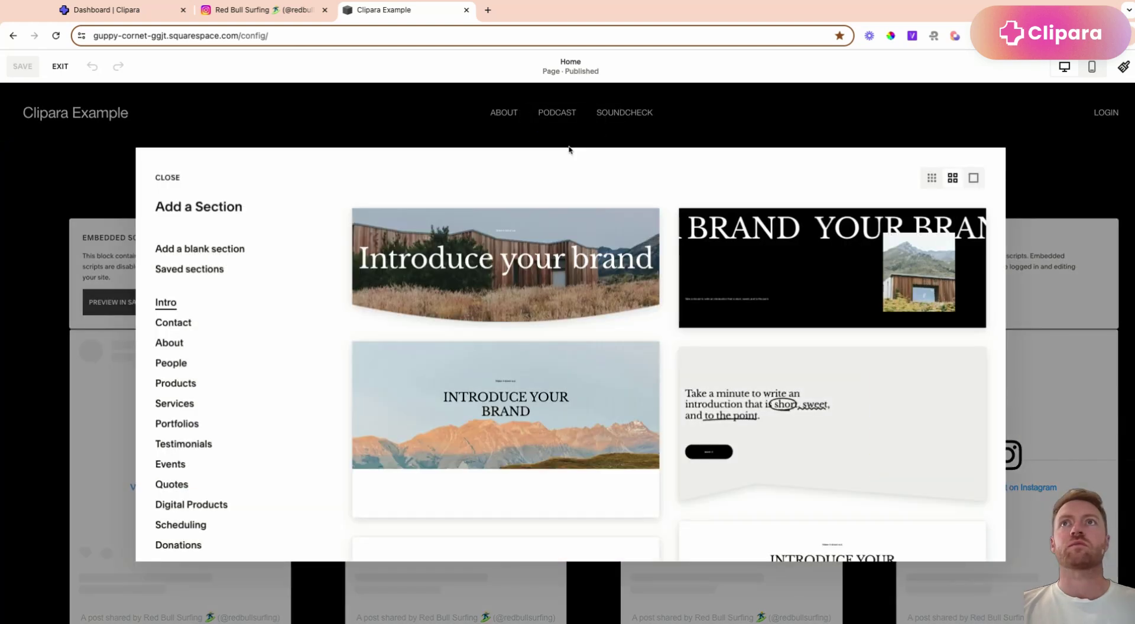
{"action": "left_click", "coordinate": [189, 254]}
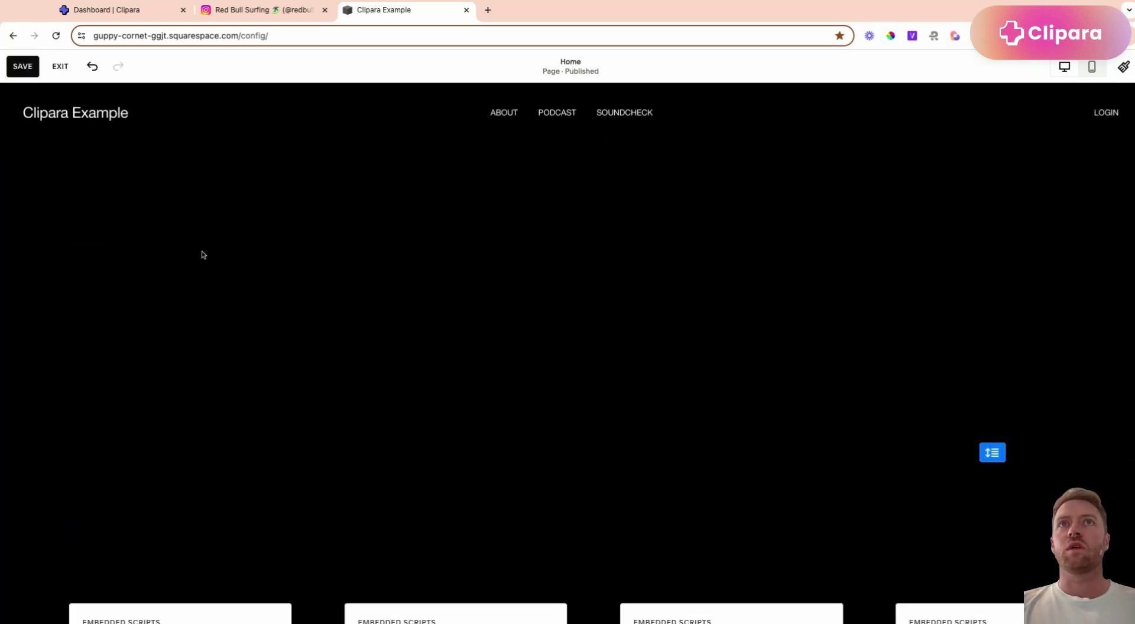
Add an Embed block to the blank section and fill it with the copied Instagram embed code as a code snippet.
{"action": "left_click", "coordinate": [50, 173]}
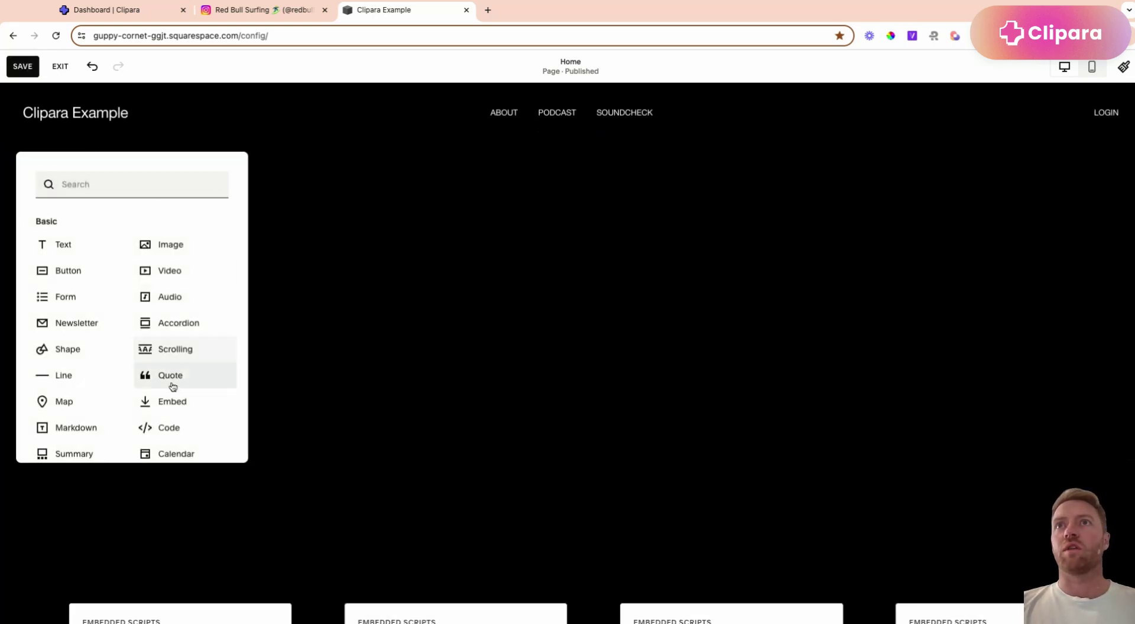
{"action": "left_click", "coordinate": [207, 407]}
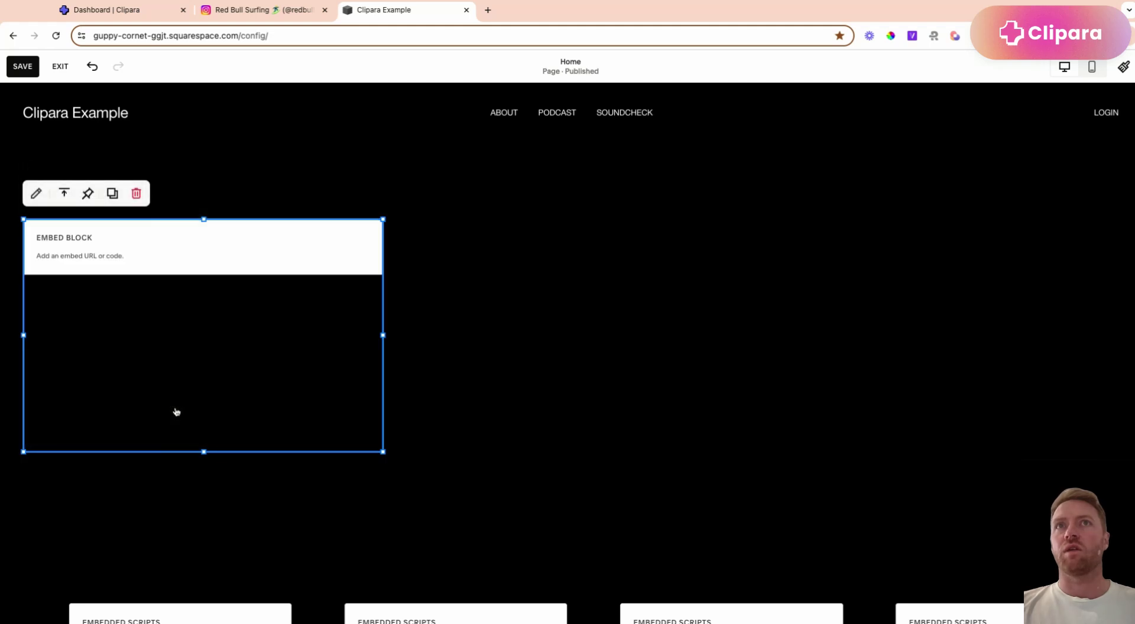
{"action": "left_click", "coordinate": [35, 194]}
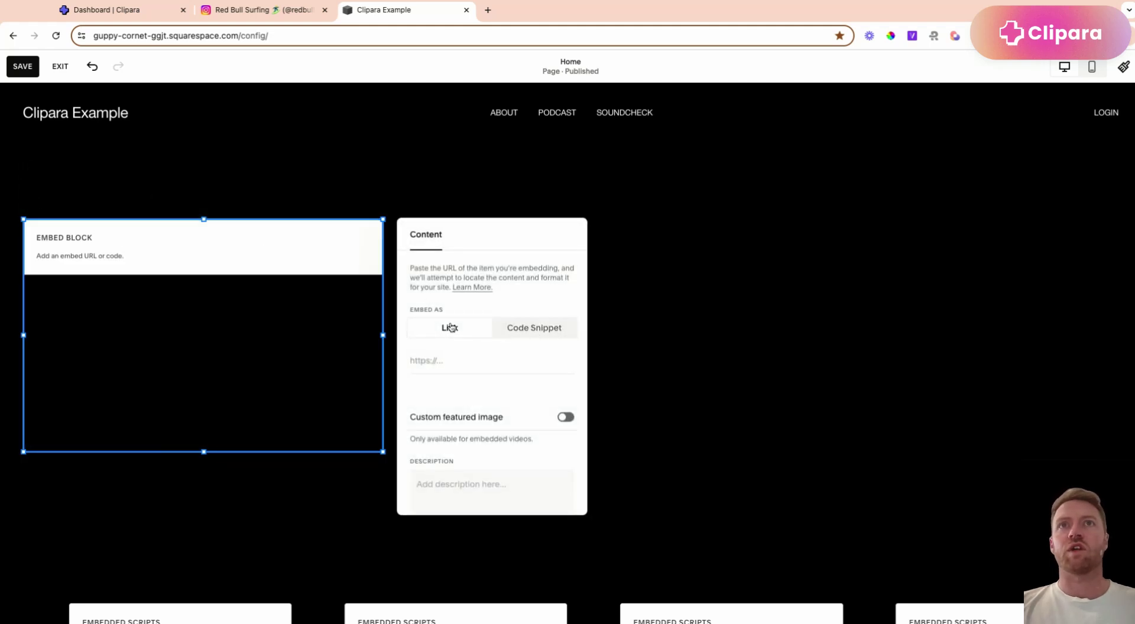
{"action": "left_click", "coordinate": [544, 331]}
{"action": "left_click", "coordinate": [465, 366]}
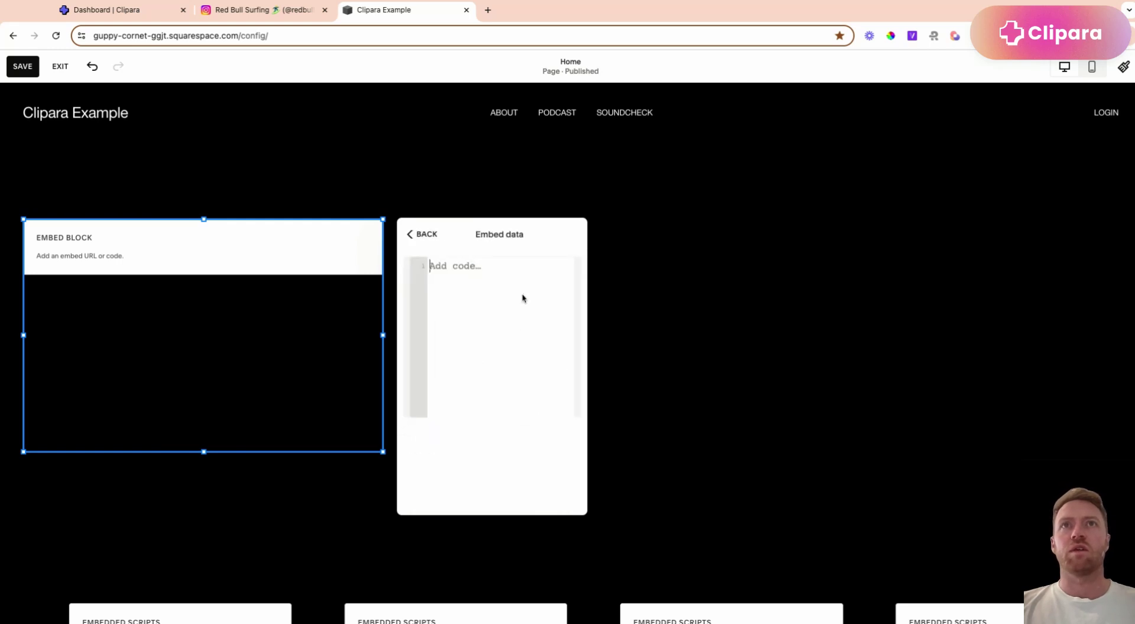
{"action": "key", "text": "ctrl+v"}
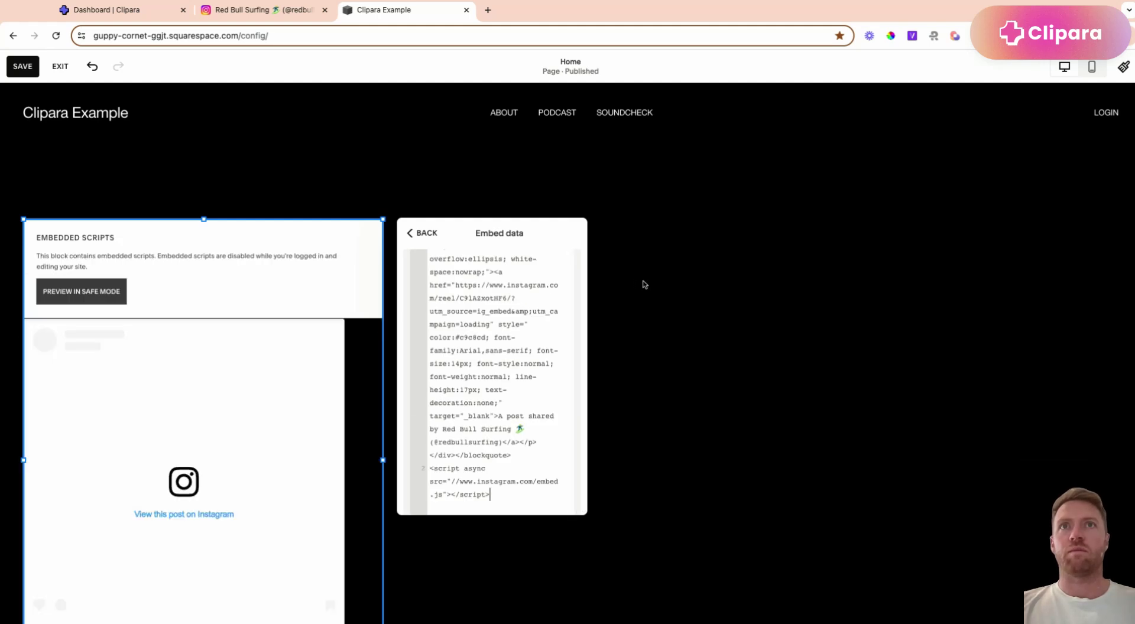
{"action": "left_click", "coordinate": [644, 284]}
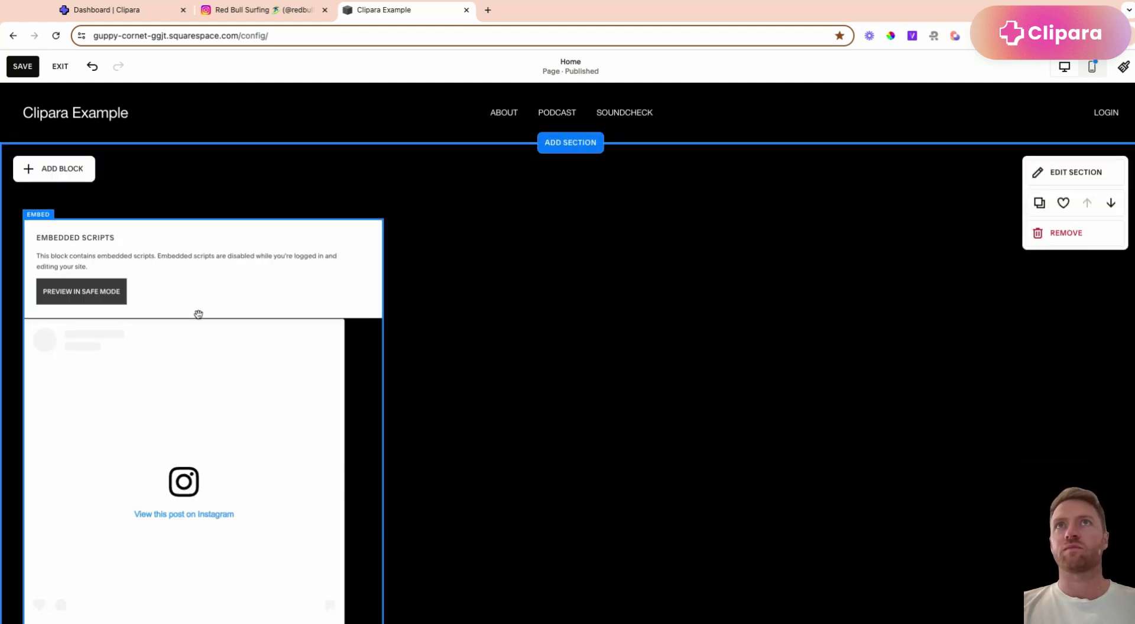
Narrow the Instagram embed block to the width of its post, then save the page and exit editing.
{"action": "scroll", "coordinate": [15, 185], "scroll_direction": "down", "scroll_amount": 3}
{"action": "left_click", "coordinate": [171, 254]}
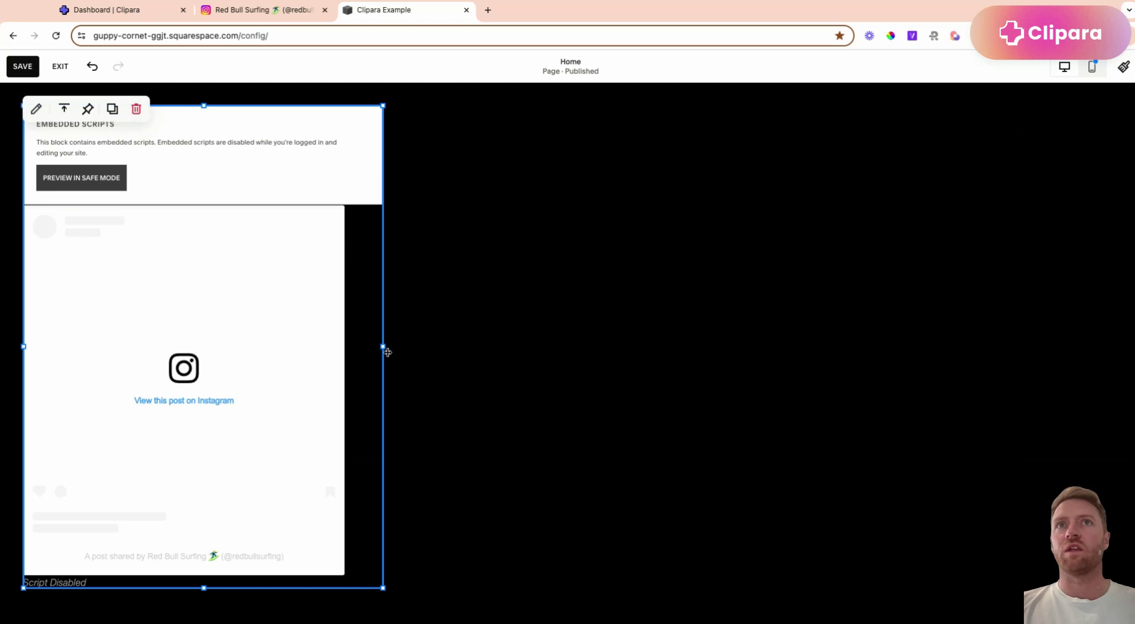
{"action": "left_click_drag", "start_coordinate": [383, 347], "coordinate": [338, 347]}
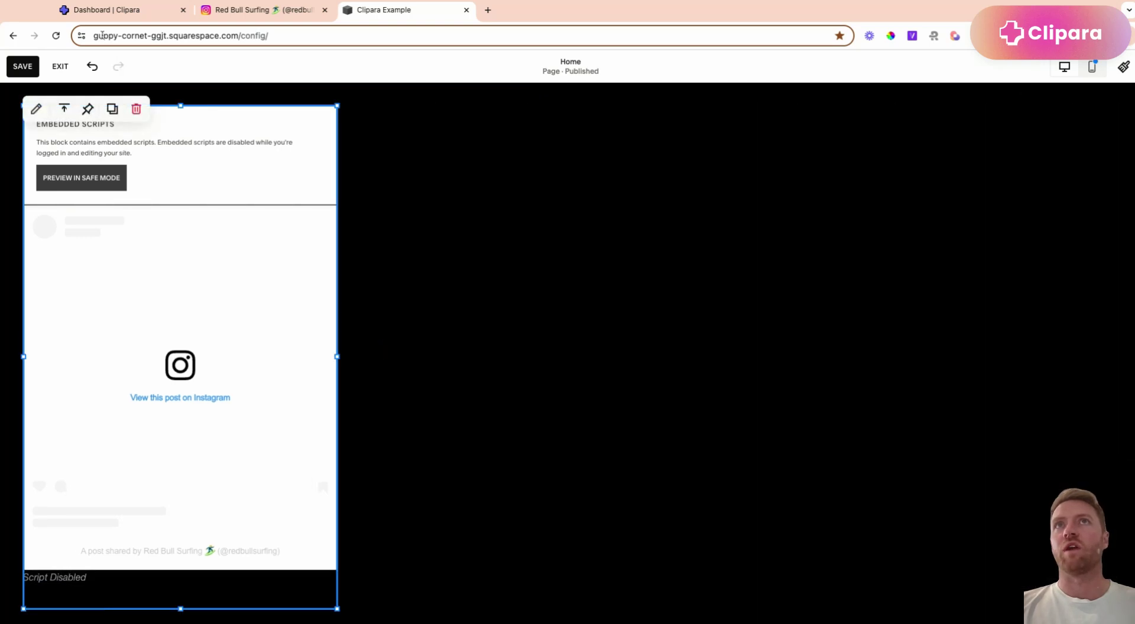
{"action": "left_click", "coordinate": [24, 67]}
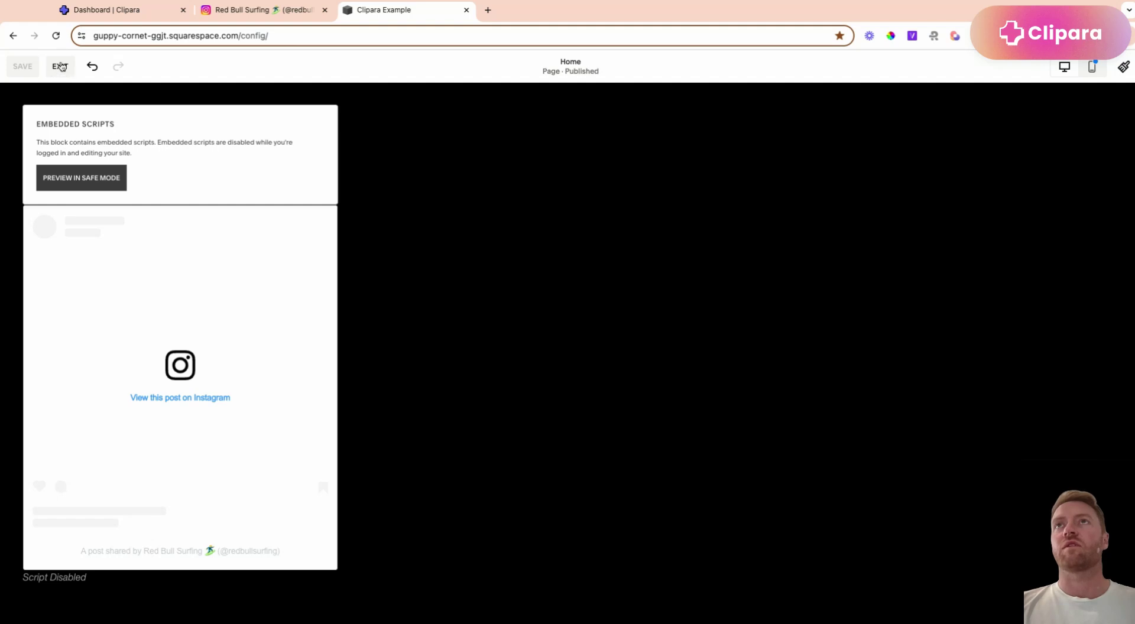
{"action": "left_click", "coordinate": [62, 68]}
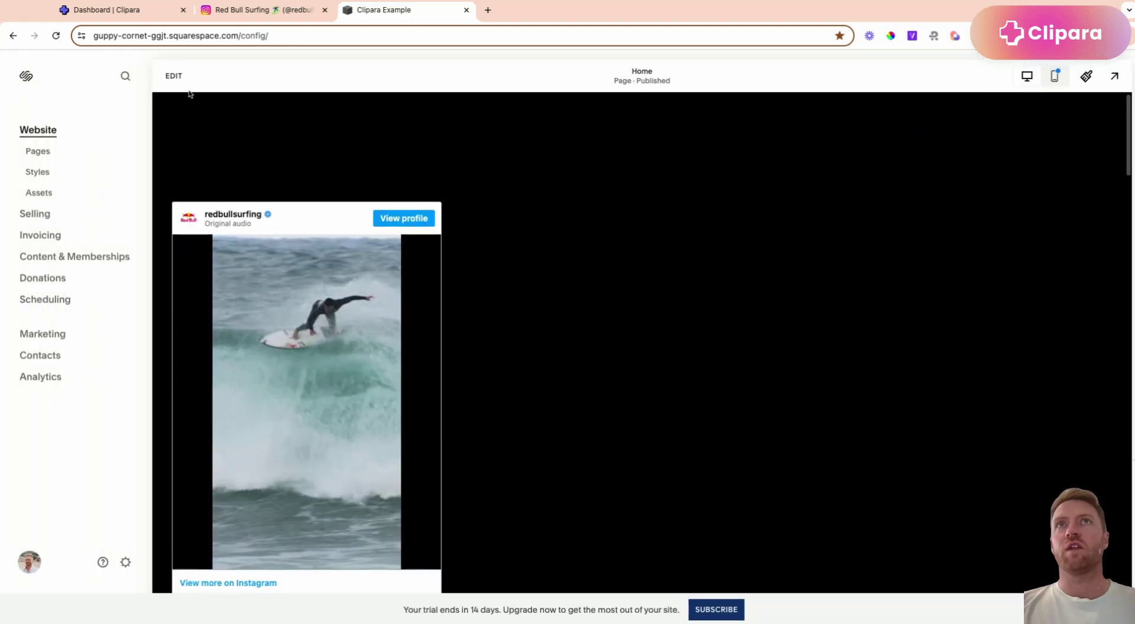
Reopen the Home page for editing and look over the new embed section and the existing embeds below it.
{"action": "left_click", "coordinate": [173, 80]}
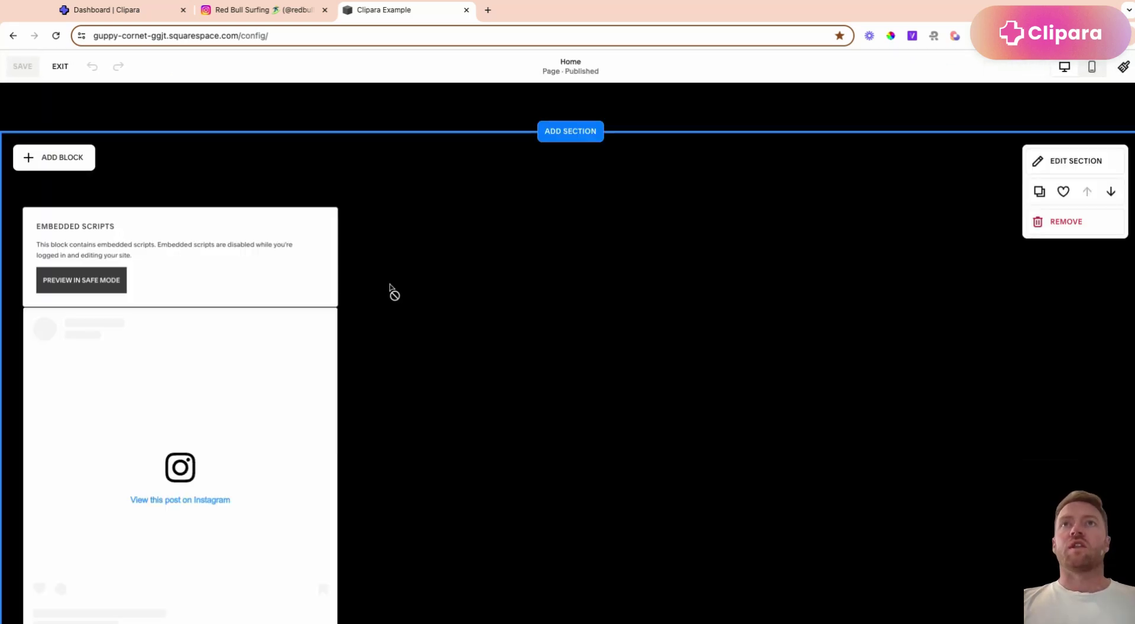
{"action": "scroll", "coordinate": [272, 370], "scroll_direction": "down", "scroll_amount": 1}
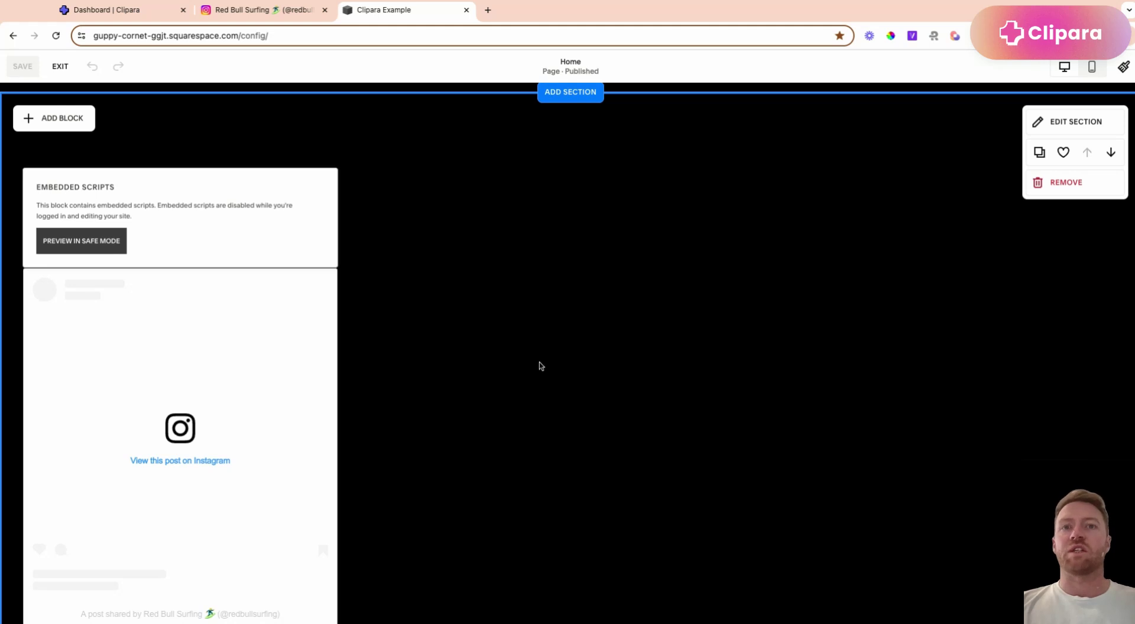
{"action": "scroll", "coordinate": [437, 350], "scroll_direction": "down", "scroll_amount": 1}
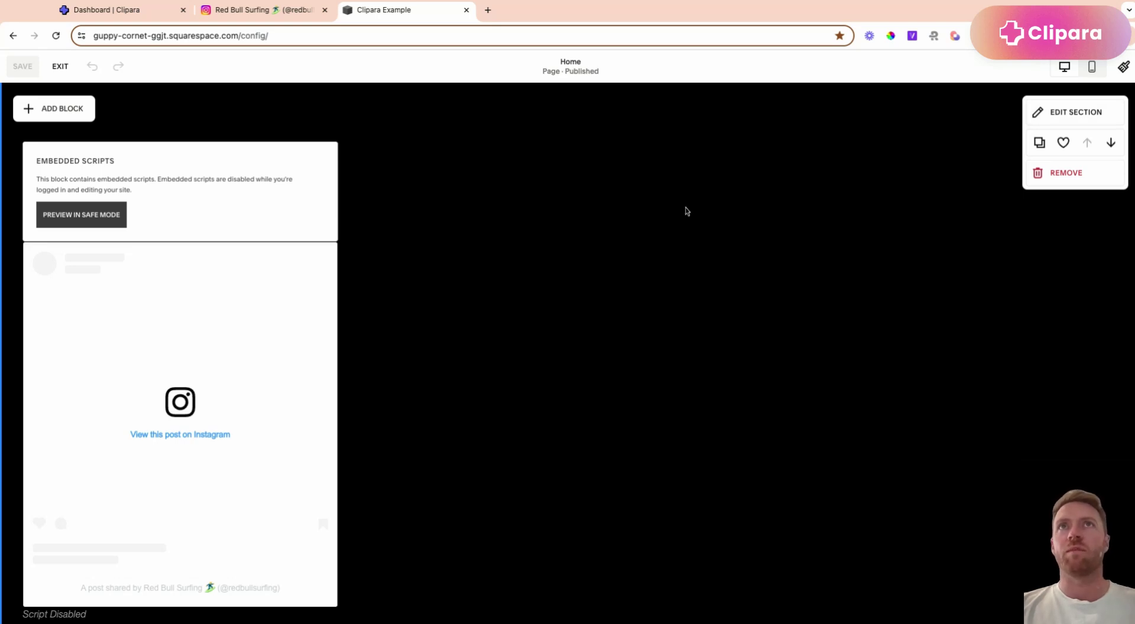
{"action": "scroll", "coordinate": [601, 325], "scroll_direction": "down", "scroll_amount": 10}
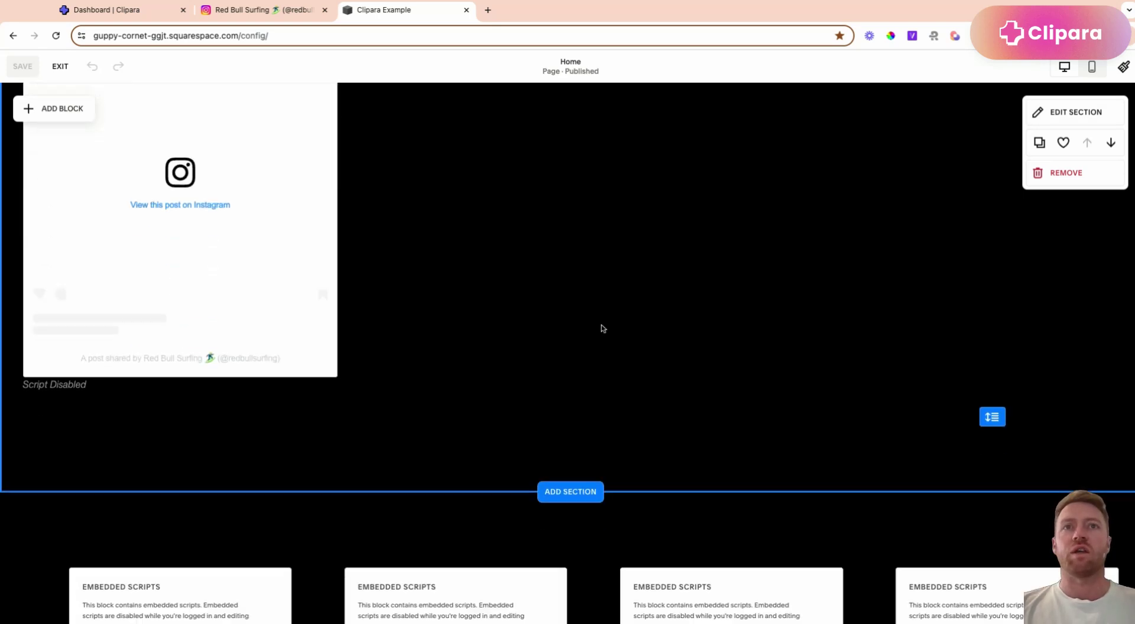
{"action": "scroll", "coordinate": [601, 325], "scroll_direction": "down", "scroll_amount": 5}
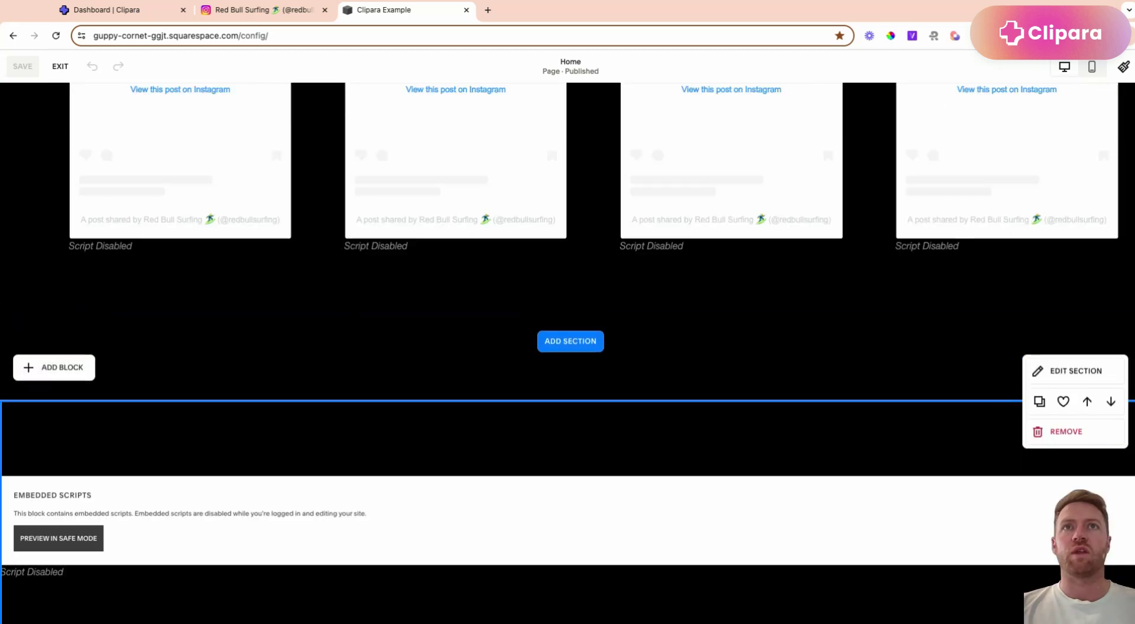
{"action": "scroll", "coordinate": [556, 438], "scroll_direction": "up", "scroll_amount": 8}
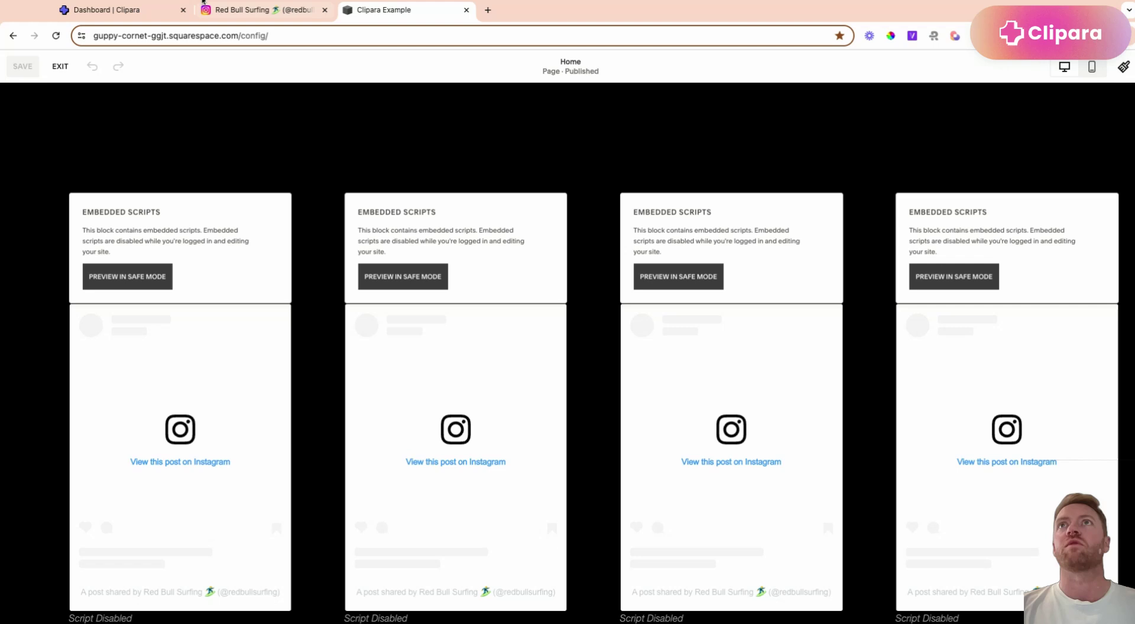
{"action": "scroll", "coordinate": [182, 183], "scroll_direction": "up", "scroll_amount": 10}
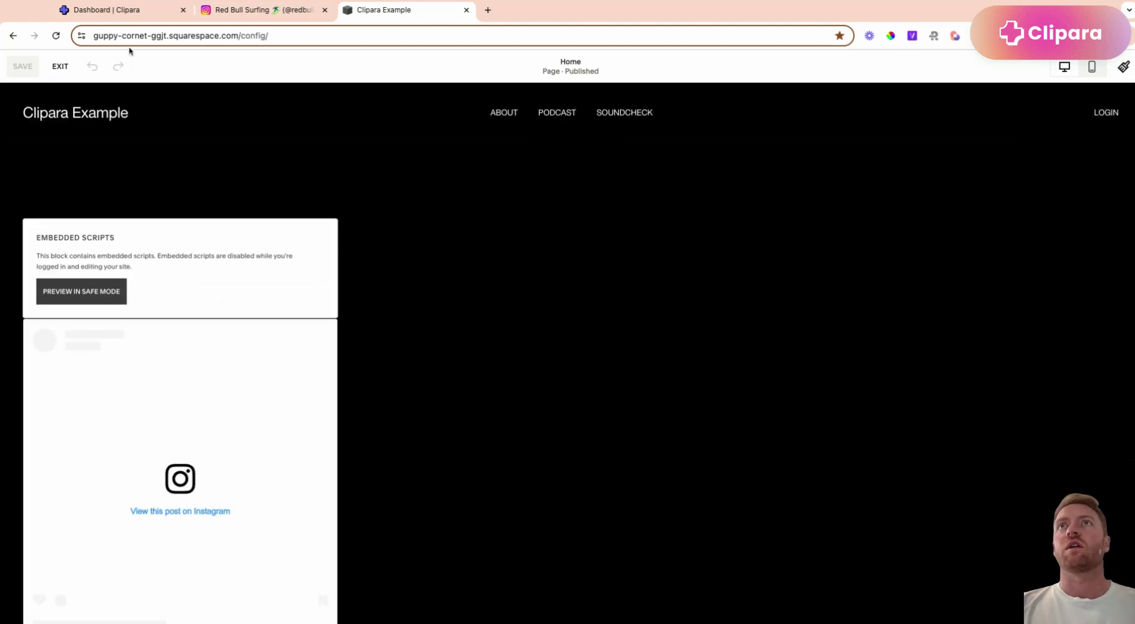
Switch to the Clipara dashboard and start a new on-site campaign of the In-Line type.
{"action": "left_click", "coordinate": [118, 10]}
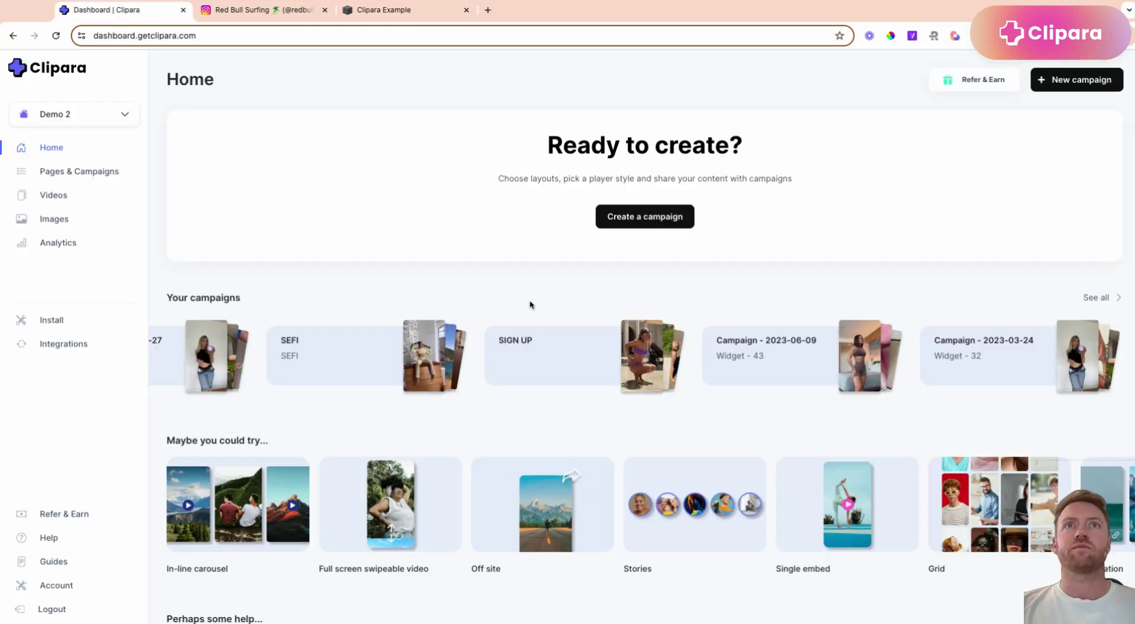
{"action": "left_click", "coordinate": [646, 220]}
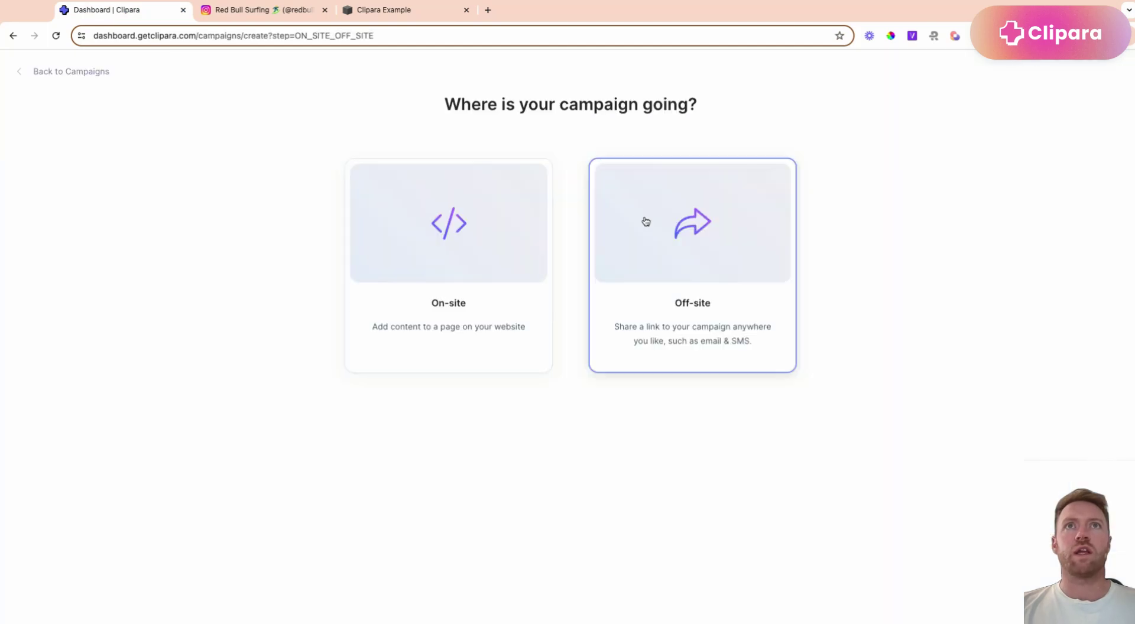
{"action": "left_click", "coordinate": [461, 264]}
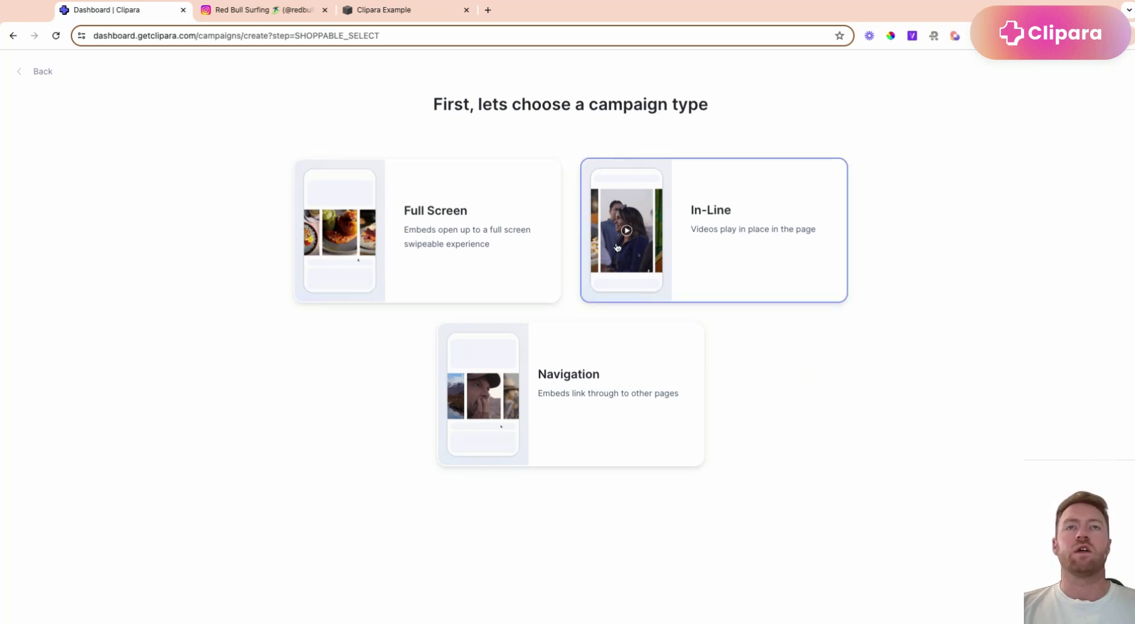
{"action": "left_click", "coordinate": [697, 254]}
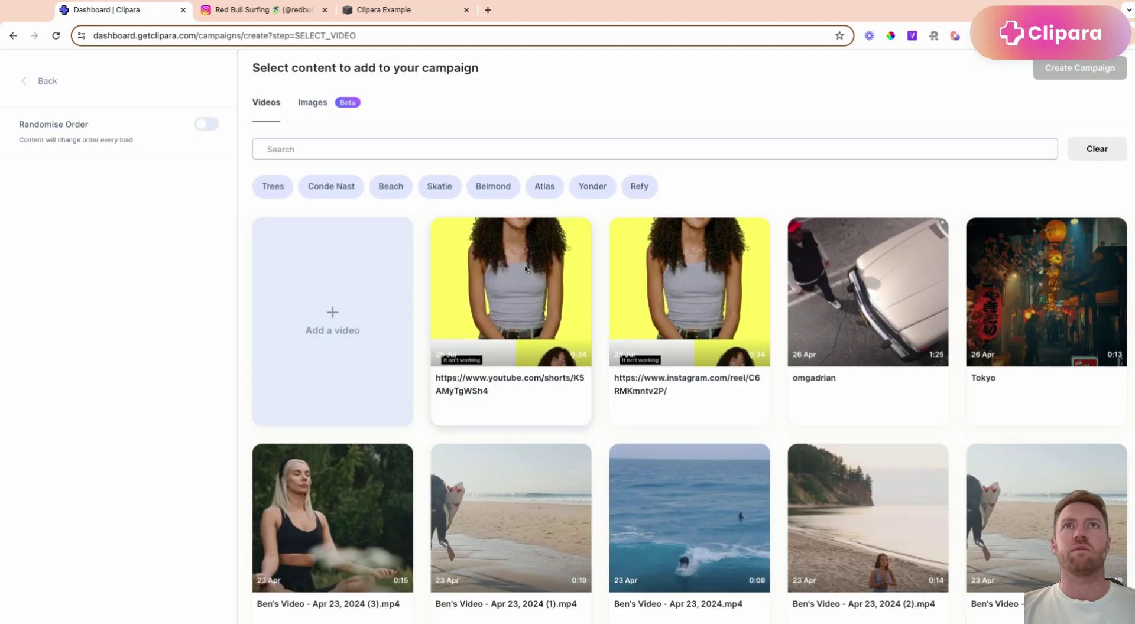
Copy the address of the open Red Bull Surfing reel on Instagram and return to Clipara's content selection.
{"action": "left_click", "coordinate": [262, 17]}
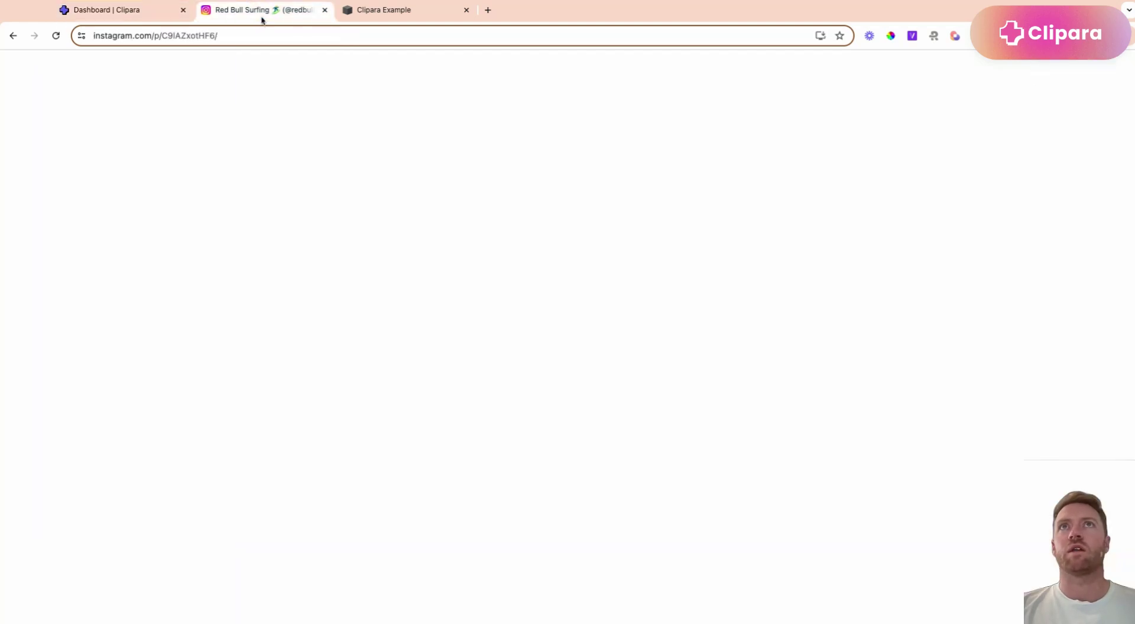
{"action": "left_click", "coordinate": [451, 258]}
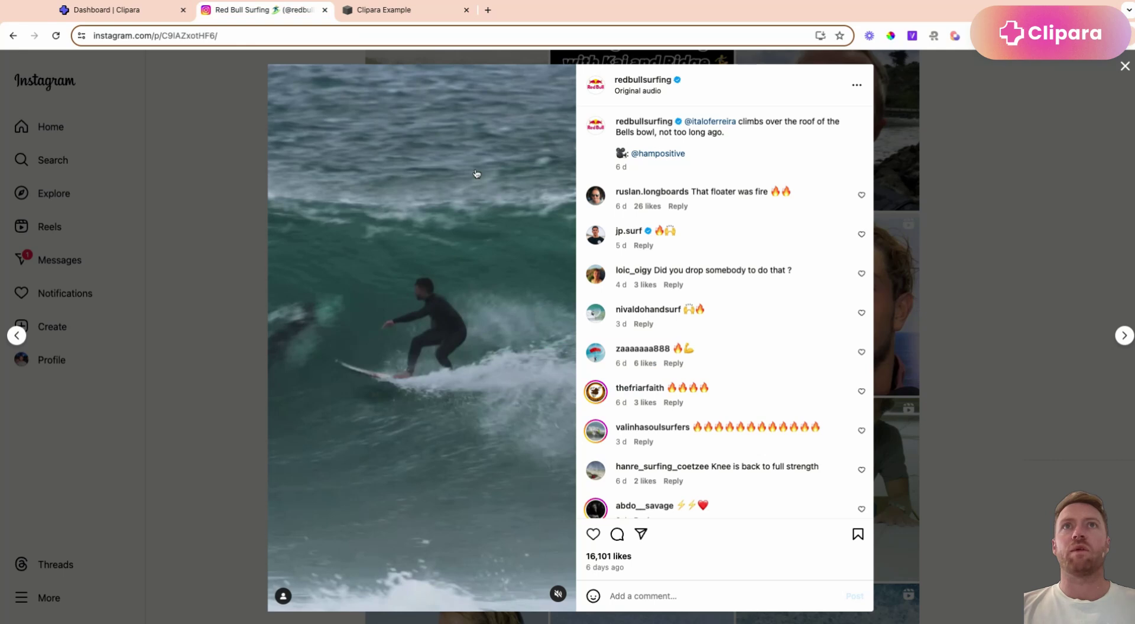
{"action": "left_click", "coordinate": [419, 32]}
{"action": "key", "text": "ctrl+c"}
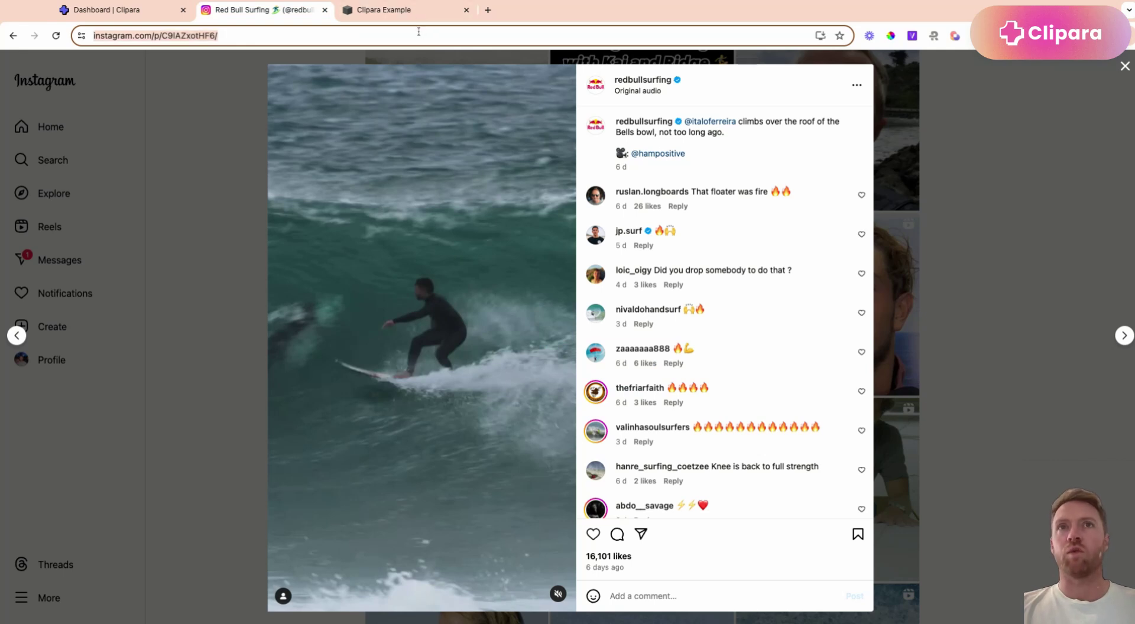
{"action": "left_click", "coordinate": [425, 10]}
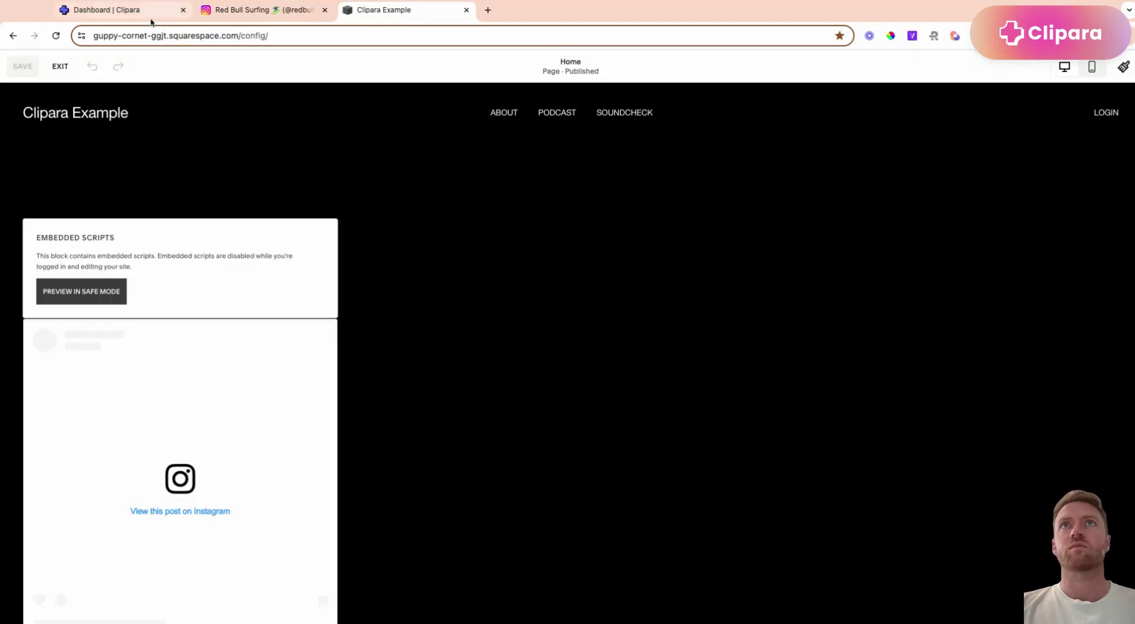
{"action": "left_click", "coordinate": [113, 9]}
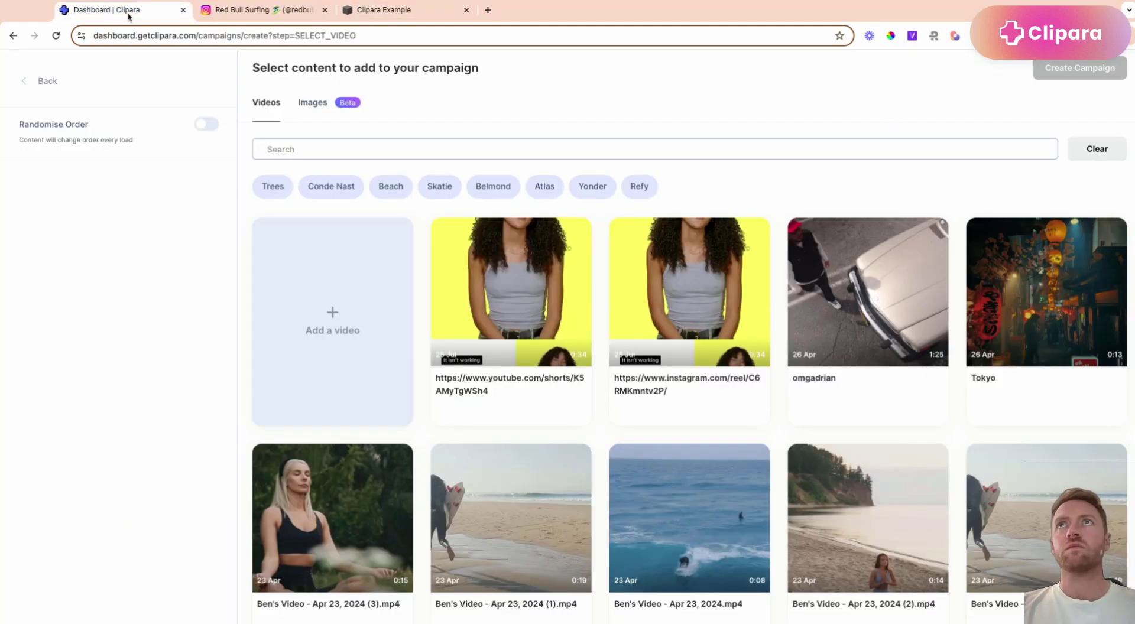
Add a new video to Clipara by uploading it from Instagram with the copied post link.
{"action": "left_click", "coordinate": [340, 323]}
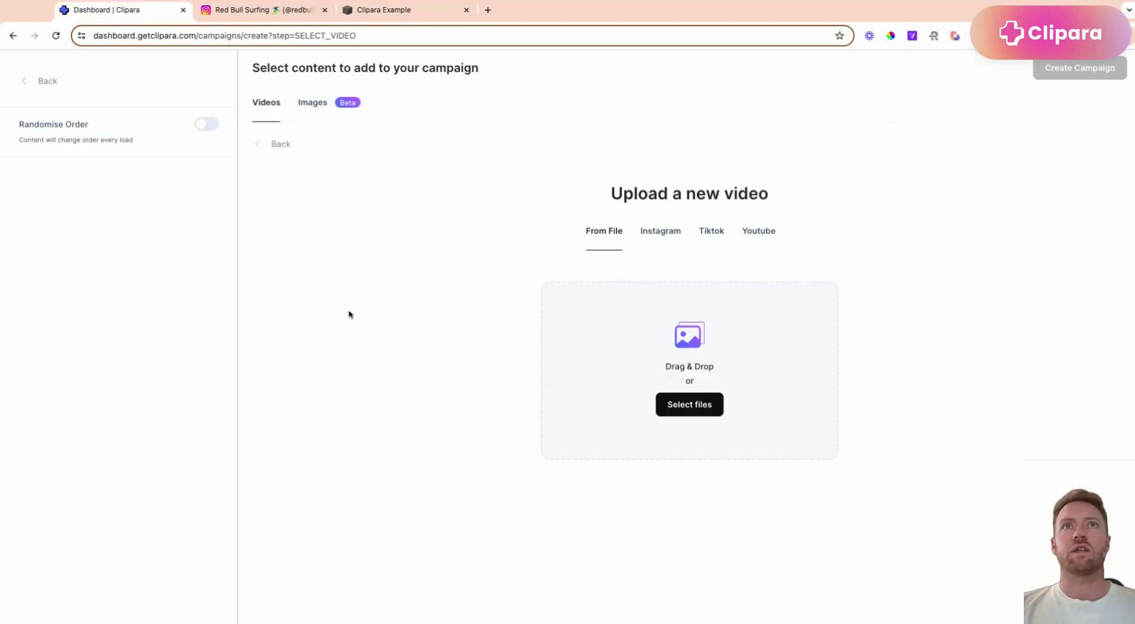
{"action": "left_click", "coordinate": [651, 238]}
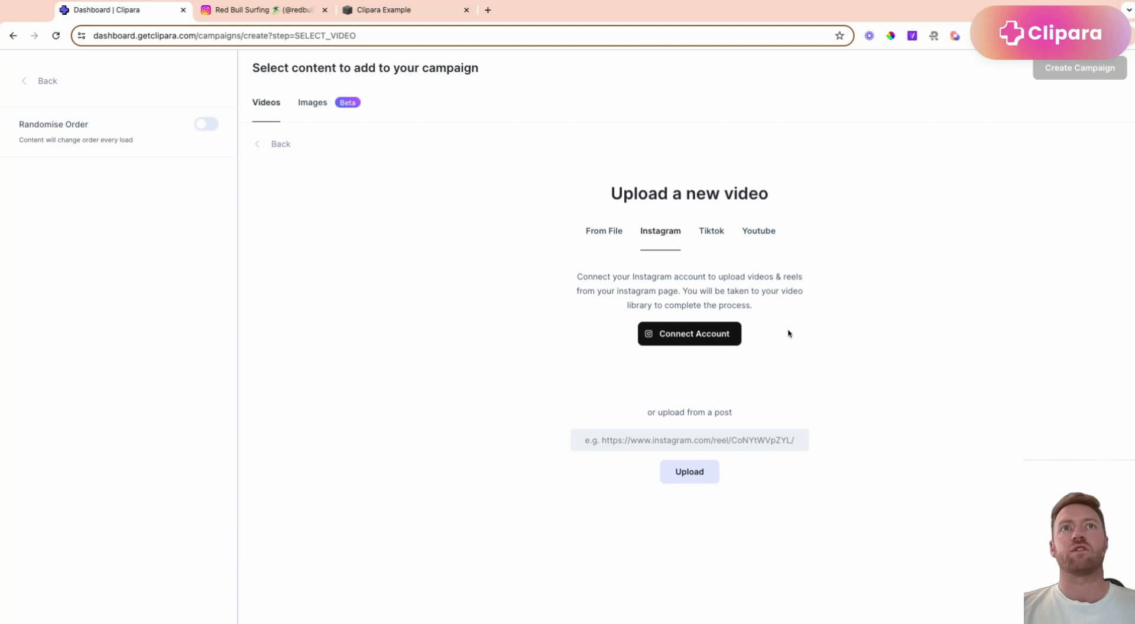
{"action": "left_click", "coordinate": [684, 439]}
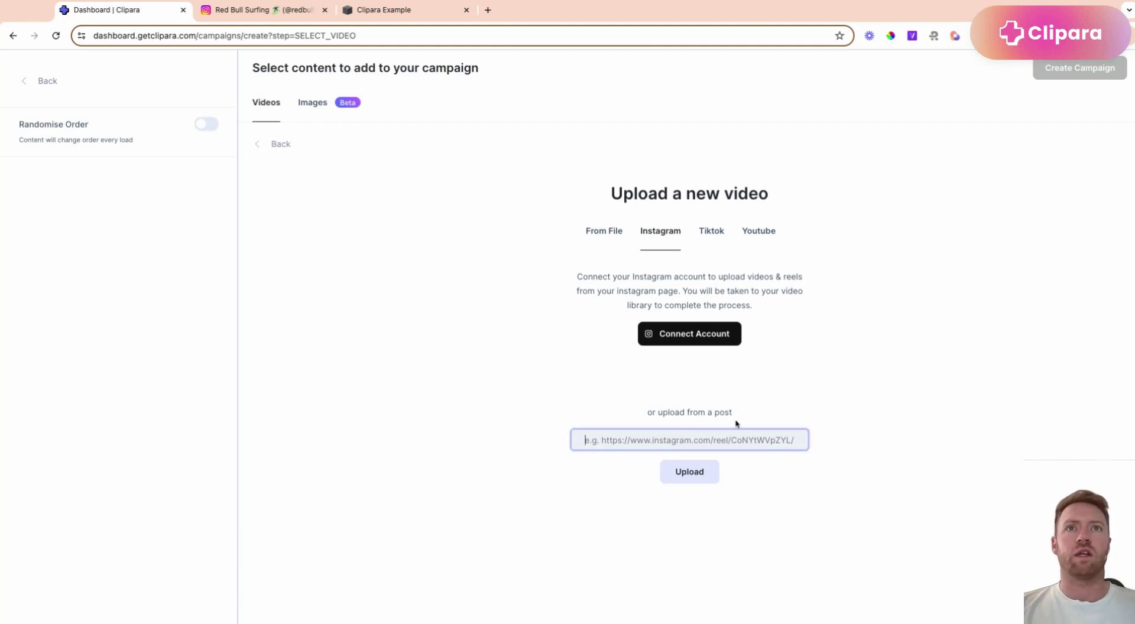
{"action": "key", "text": "ctrl+v"}
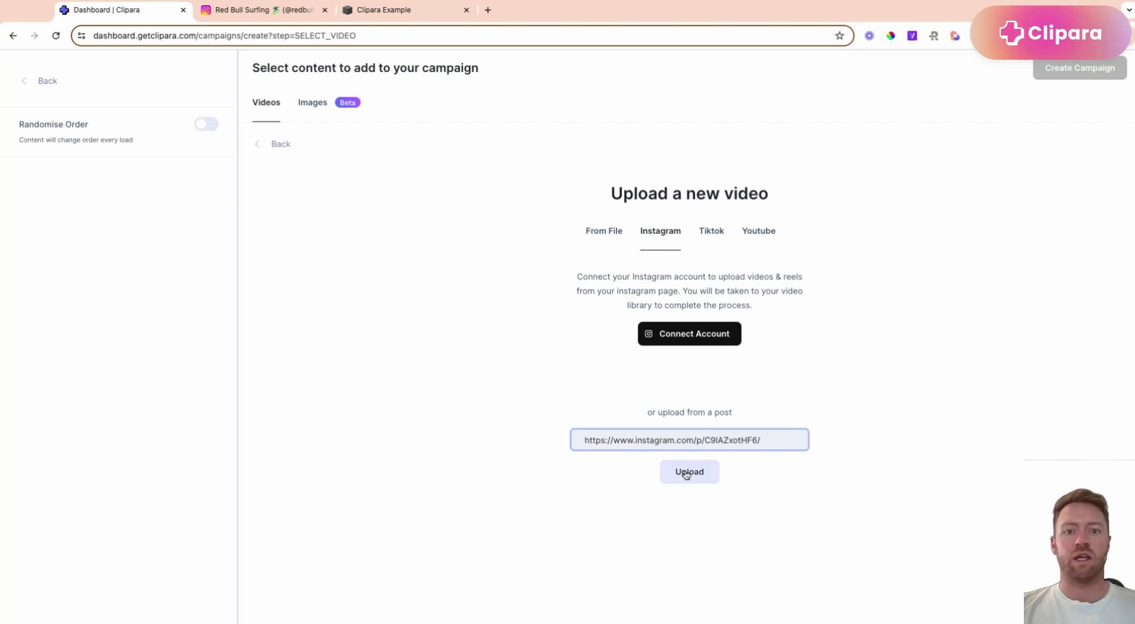
{"action": "left_click", "coordinate": [686, 474]}
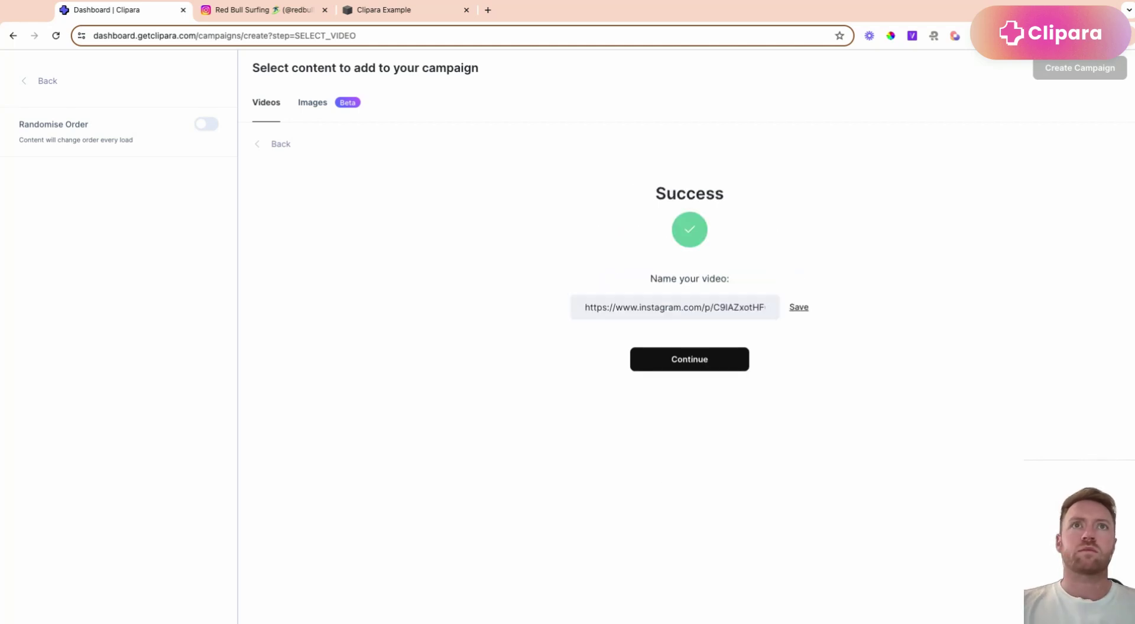
Enter Surfing as the uploaded video's name and continue to the campaign's content selection.
{"action": "triple_click", "coordinate": [668, 314]}
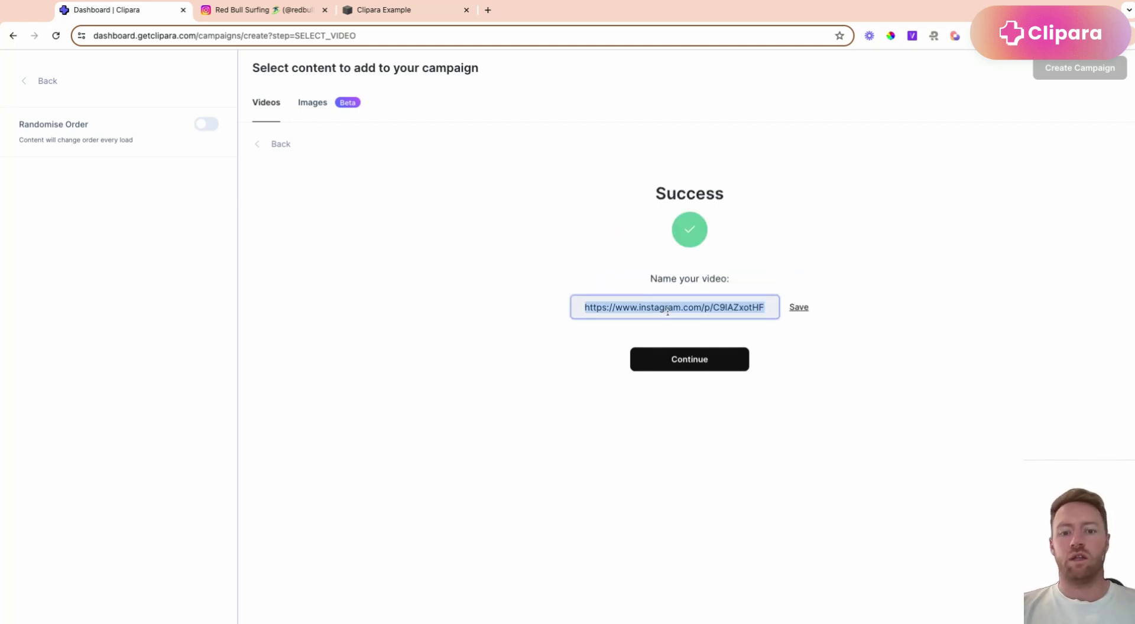
{"action": "type", "text": "Surfing"}
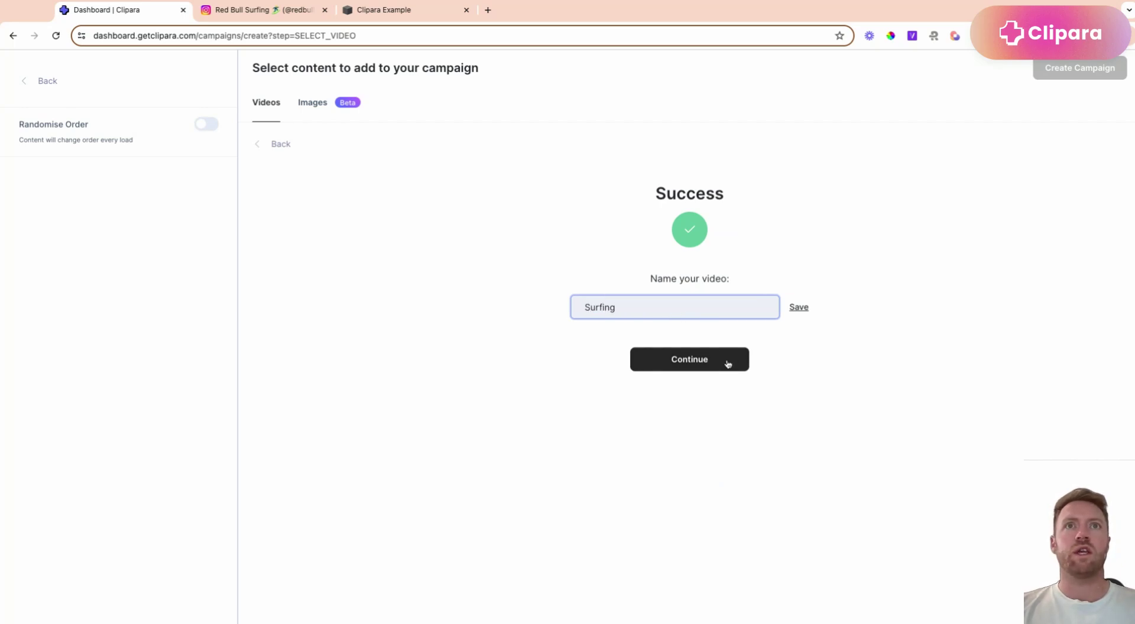
{"action": "left_click", "coordinate": [727, 362]}
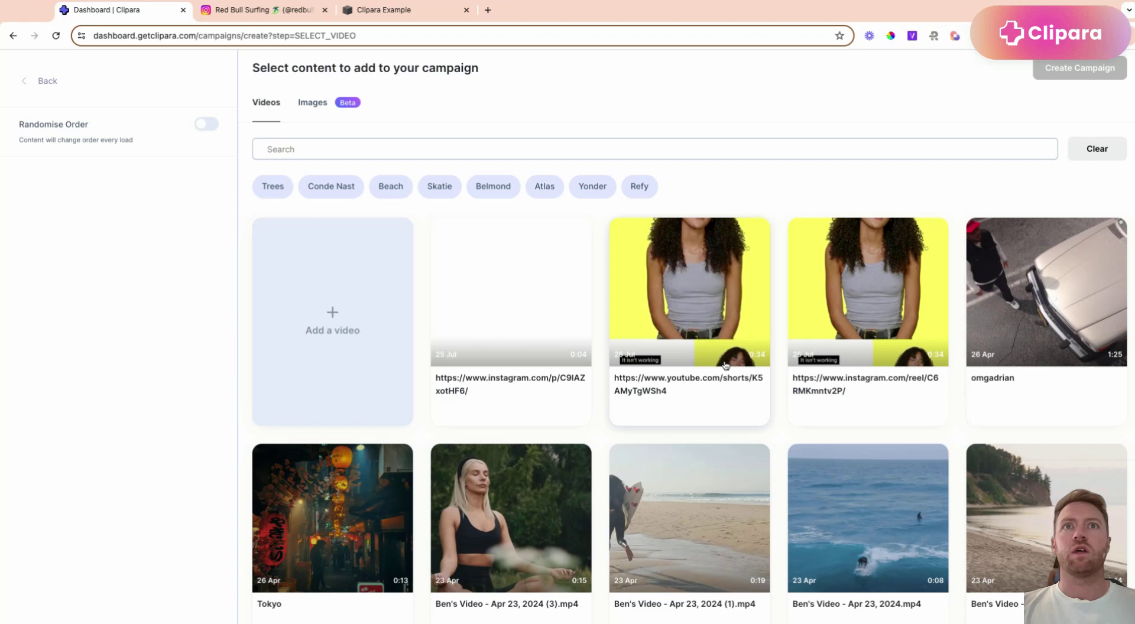
Create the campaign from the uploaded surfing reel, the four Apr 23, 2024 clips in the second row and the white car video.
{"action": "left_click", "coordinate": [486, 337]}
{"action": "left_click", "coordinate": [695, 505]}
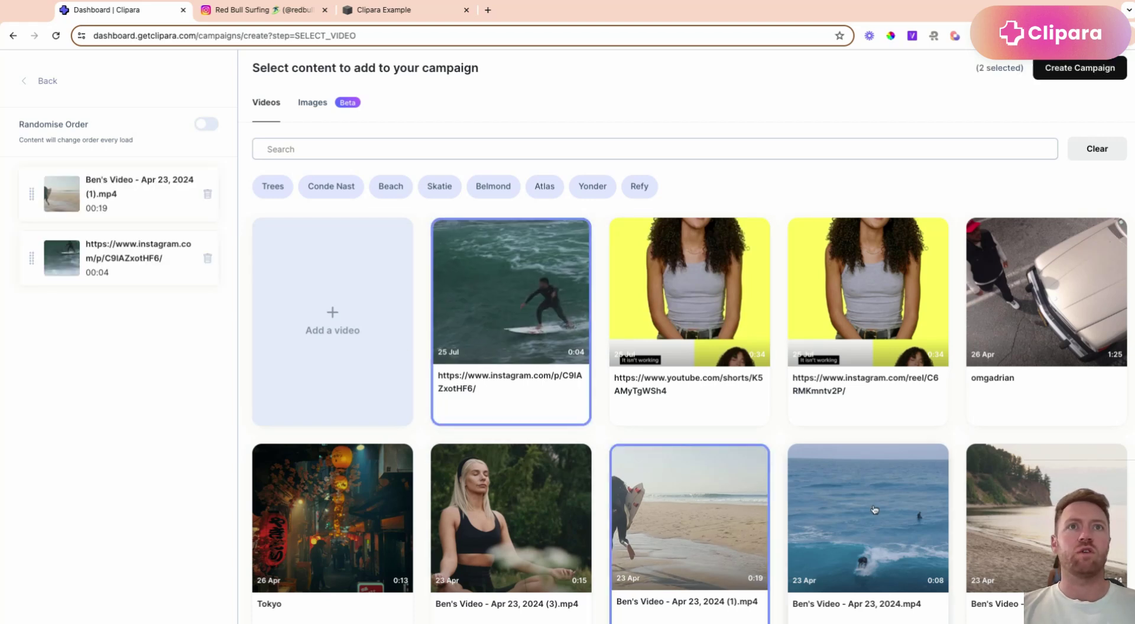
{"action": "left_click", "coordinate": [868, 514]}
{"action": "left_click", "coordinate": [456, 540]}
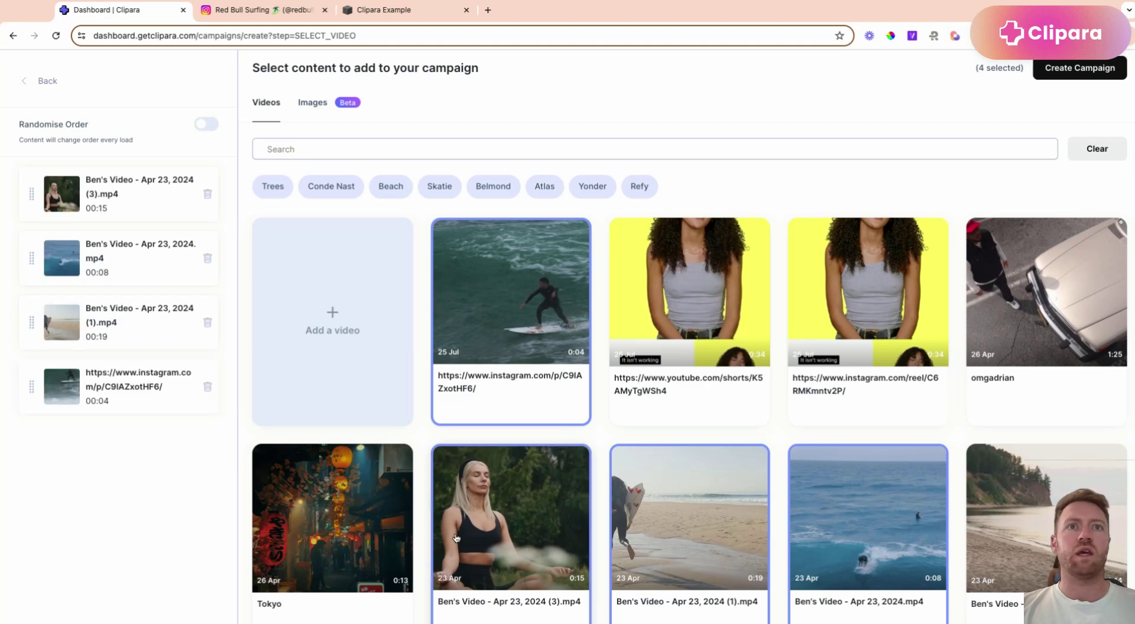
{"action": "left_click", "coordinate": [999, 520]}
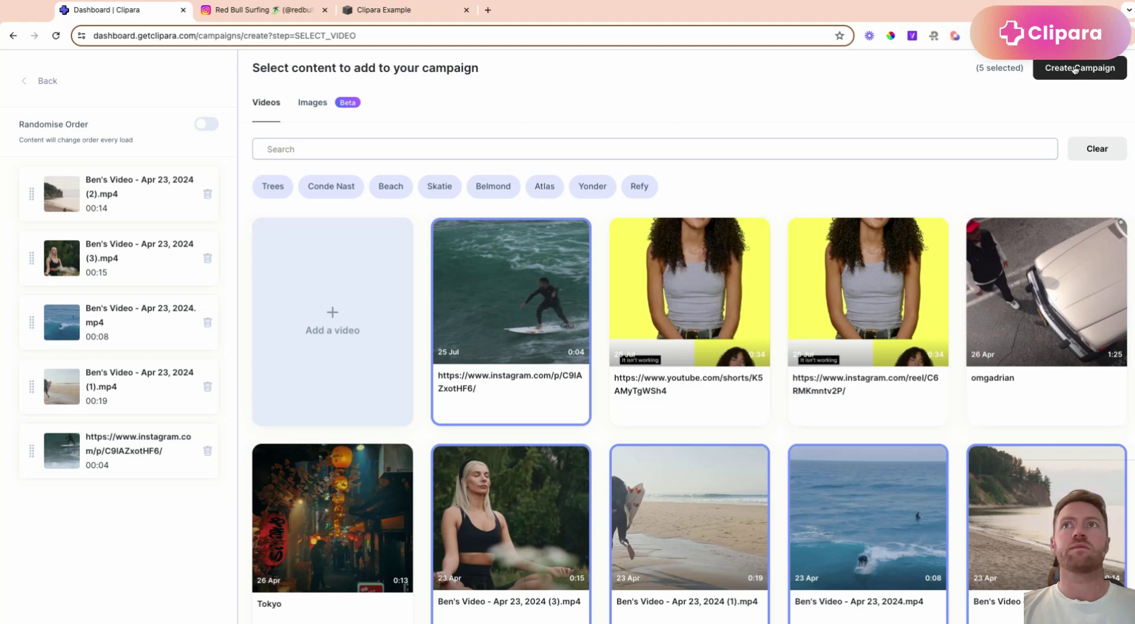
{"action": "left_click", "coordinate": [1047, 390]}
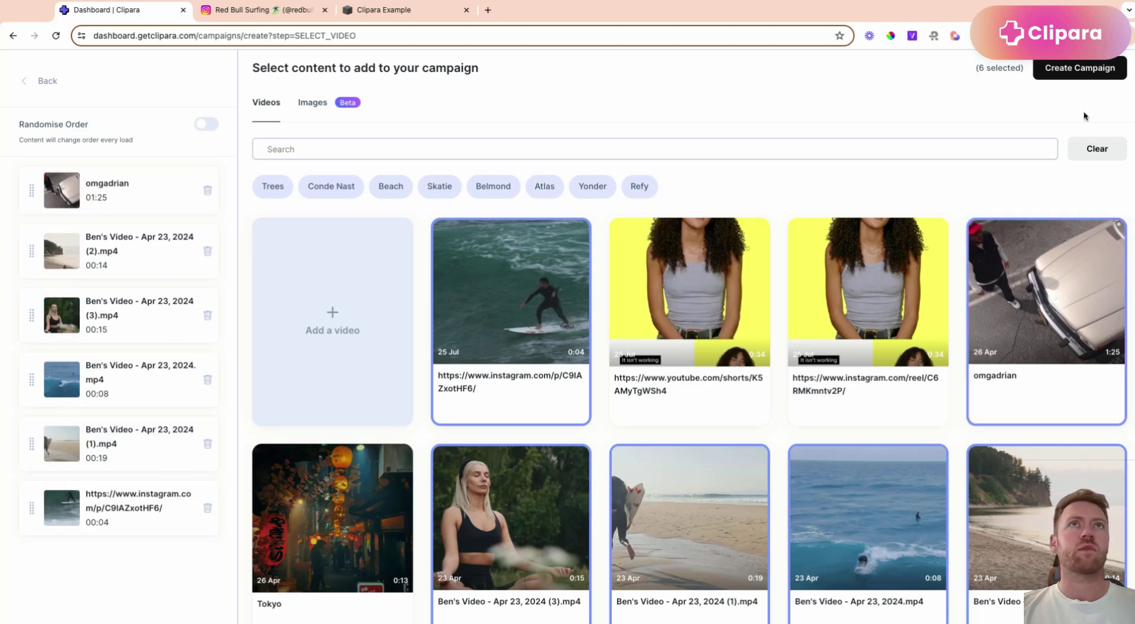
{"action": "left_click", "coordinate": [1067, 69]}
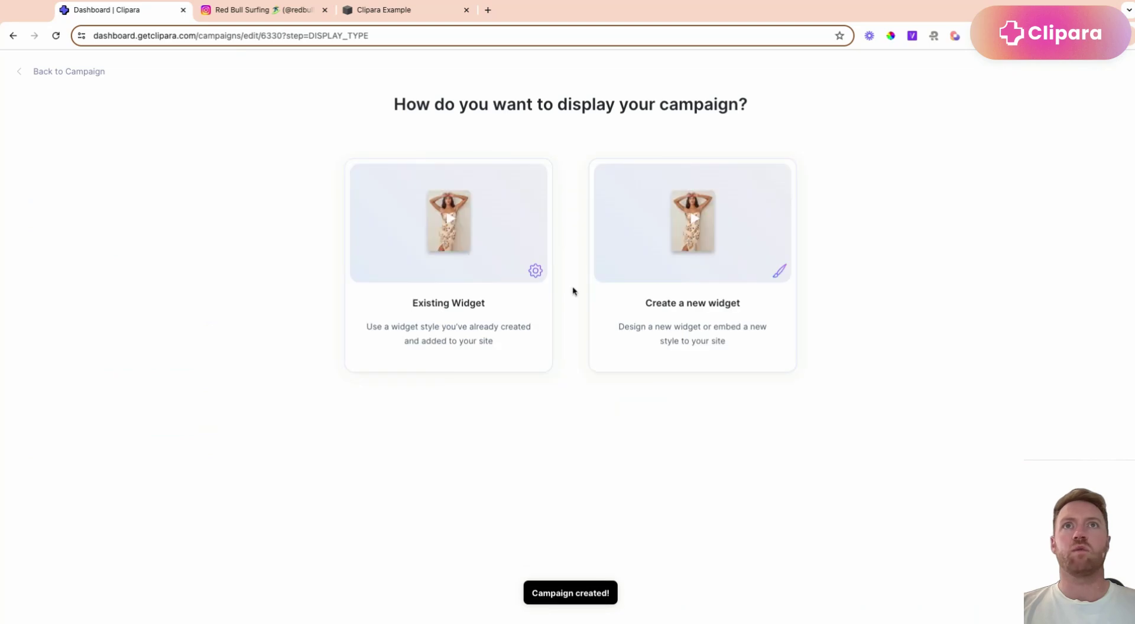
Create a new carousel widget for the campaign and name it Squarespace.
{"action": "left_click", "coordinate": [689, 292]}
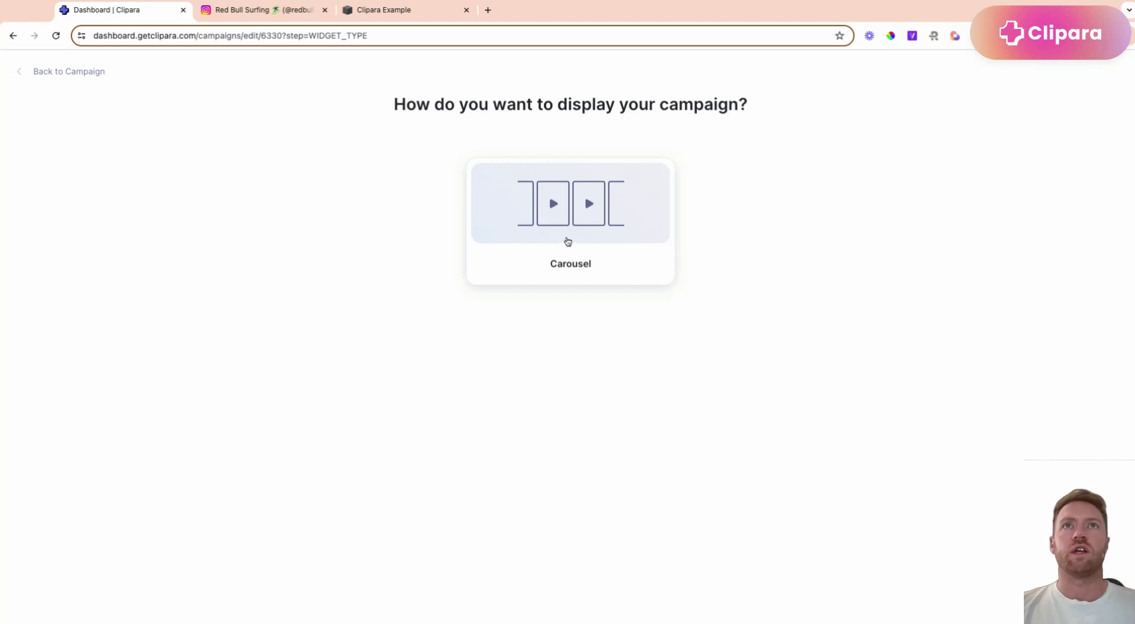
{"action": "left_click", "coordinate": [566, 246]}
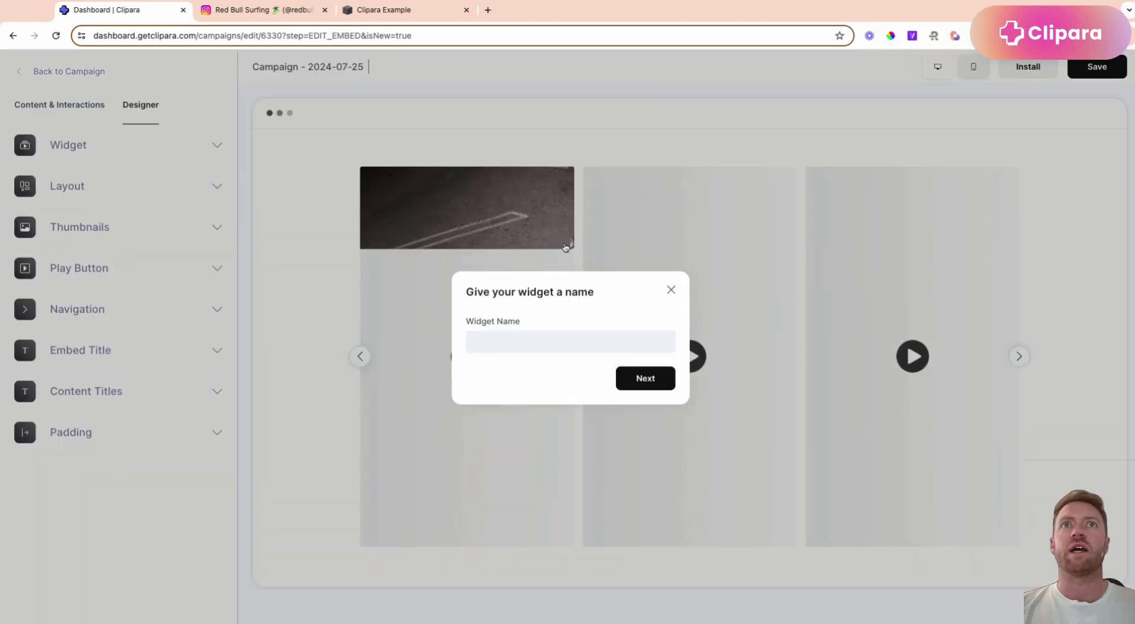
{"action": "left_click", "coordinate": [565, 344]}
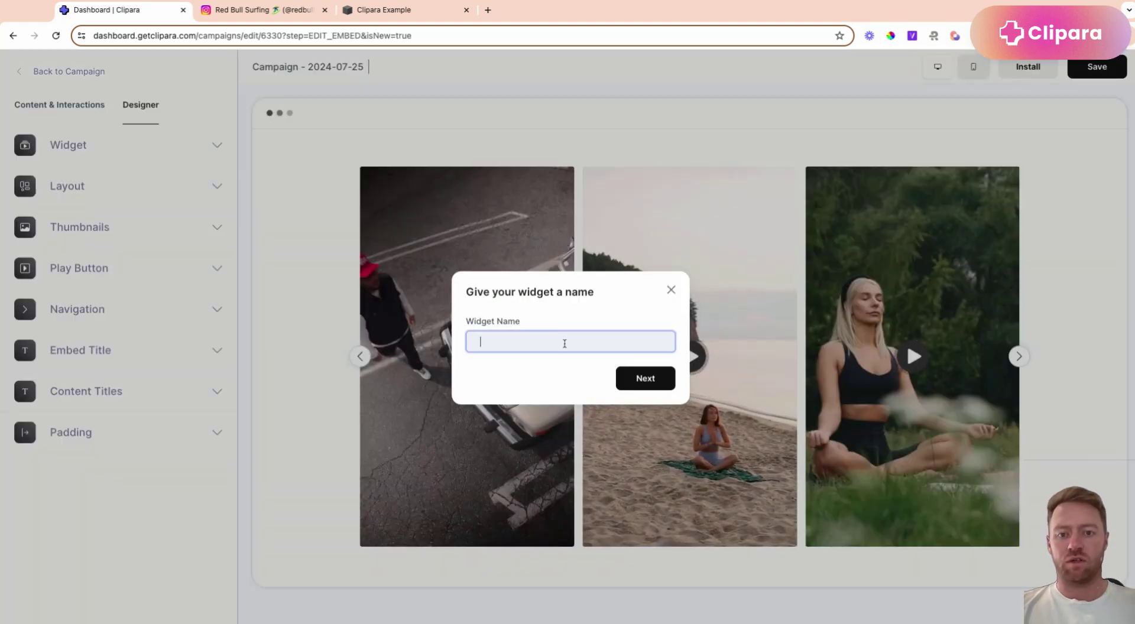
{"action": "type", "text": "Squarespace"}
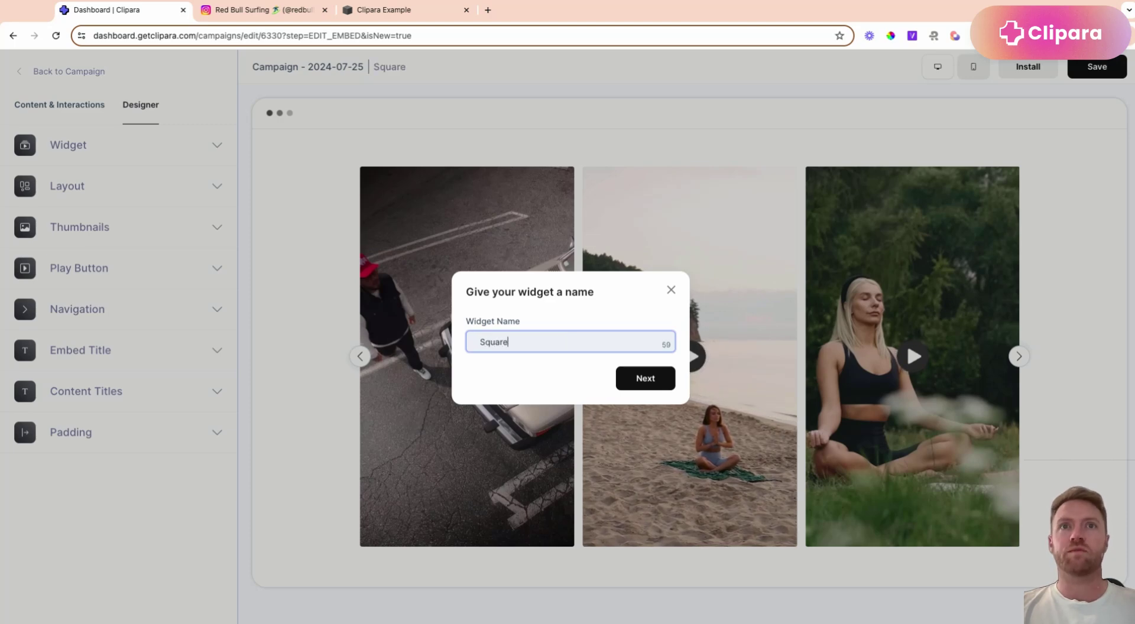
{"action": "left_click", "coordinate": [646, 387]}
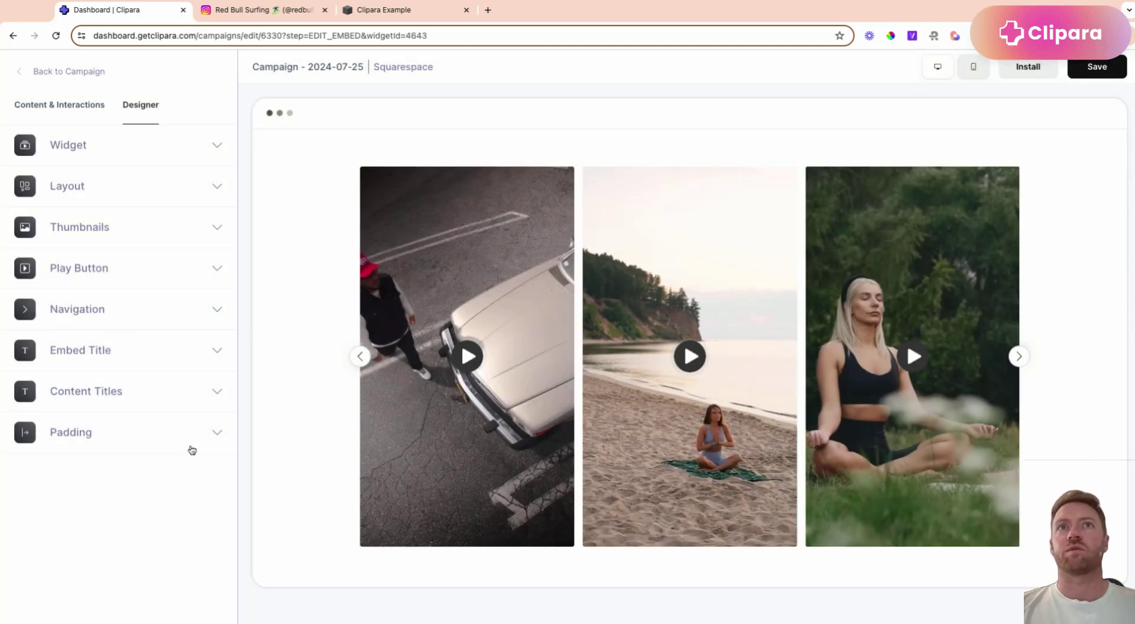
Set the desktop carousel layout to Overlap with 5 thumbnails in view and enable Stretch Width to Fill.
{"action": "left_click", "coordinate": [197, 203]}
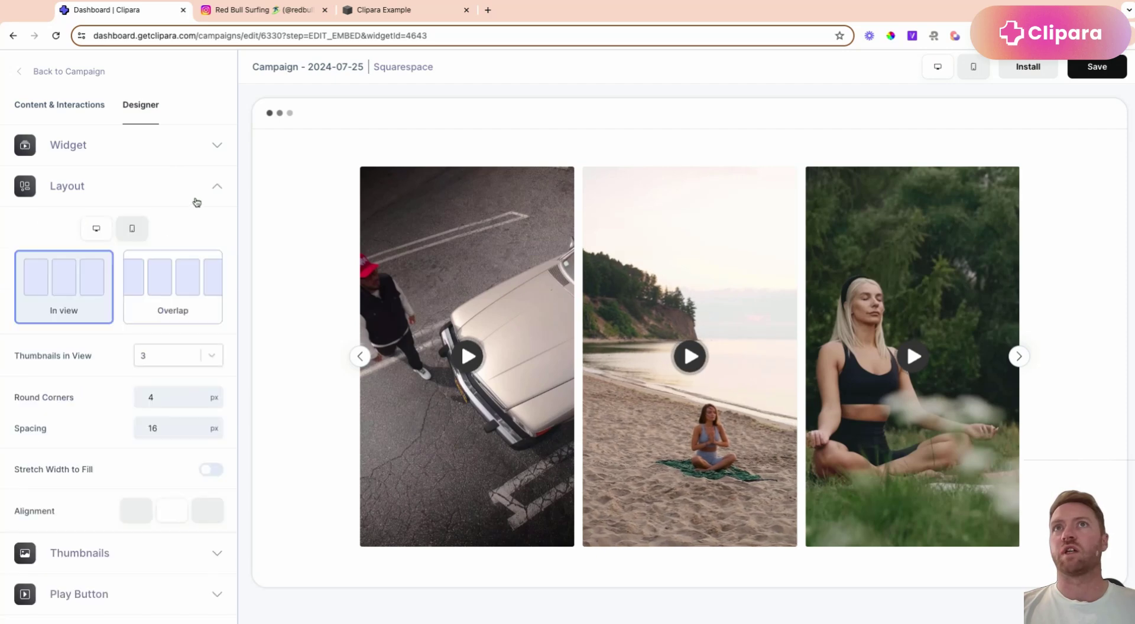
{"action": "left_click", "coordinate": [178, 354]}
{"action": "left_click", "coordinate": [171, 407]}
{"action": "left_click", "coordinate": [194, 288]}
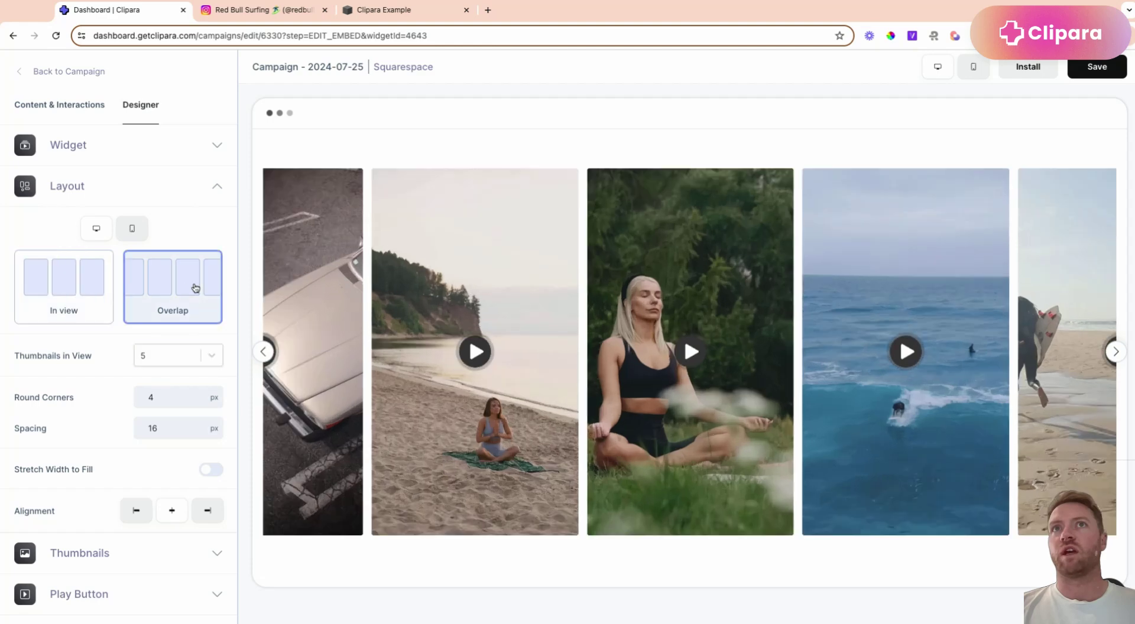
{"action": "left_click", "coordinate": [211, 469]}
Give the carousel navigation round arrow buttons and set their desktop position to Below Center.
{"action": "scroll", "coordinate": [204, 507], "scroll_direction": "down", "scroll_amount": 2}
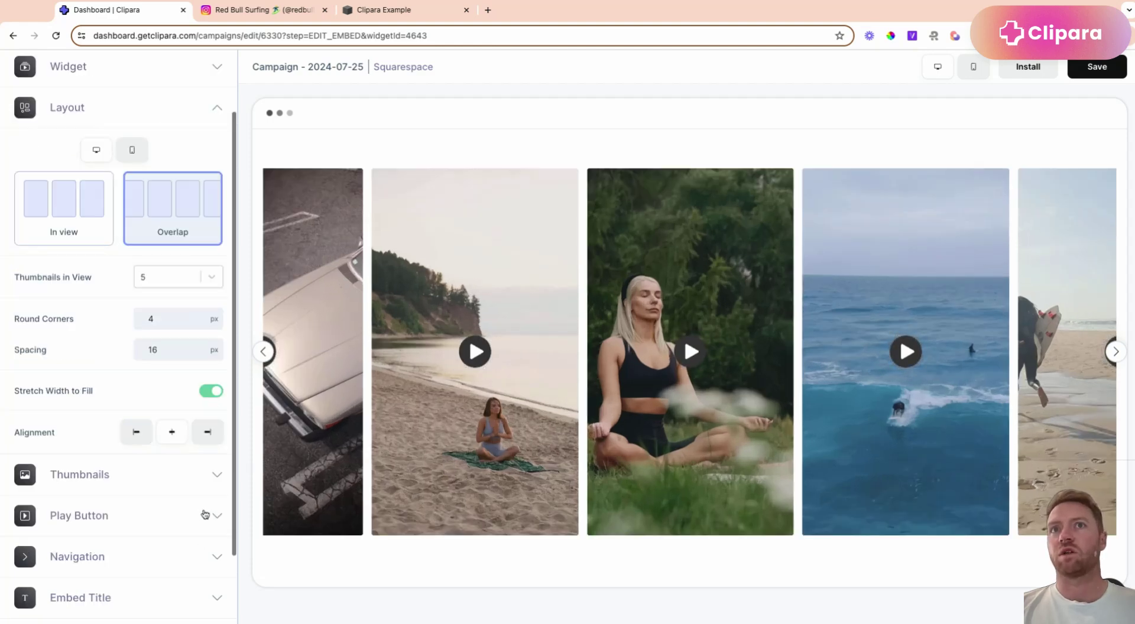
{"action": "left_click", "coordinate": [205, 556]}
{"action": "scroll", "coordinate": [182, 248], "scroll_direction": "down", "scroll_amount": 2}
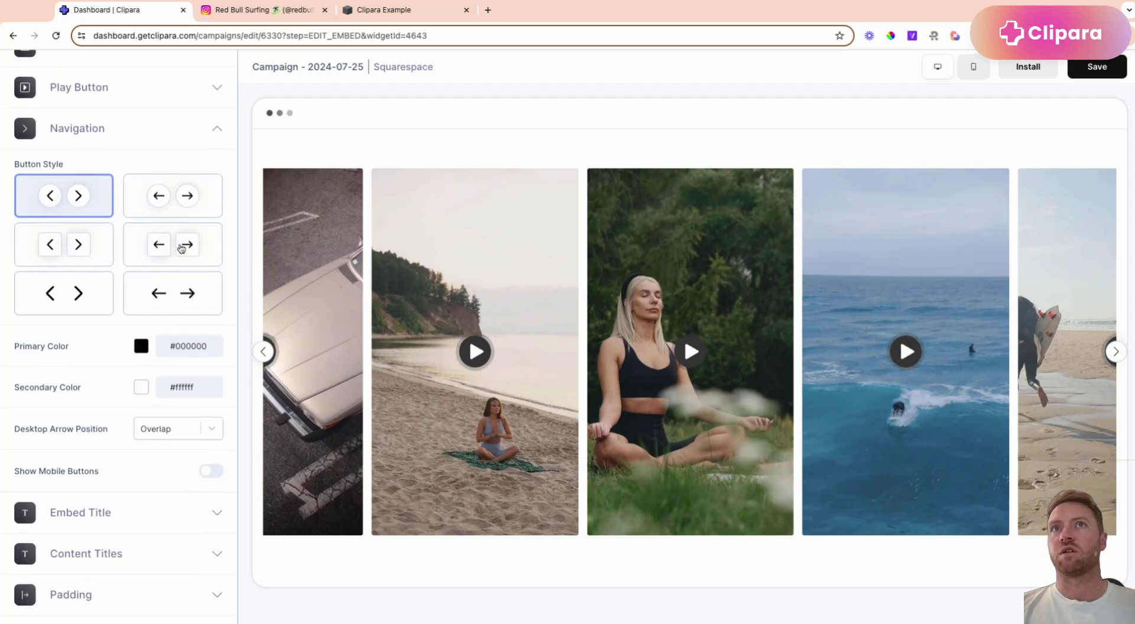
{"action": "left_click", "coordinate": [176, 204]}
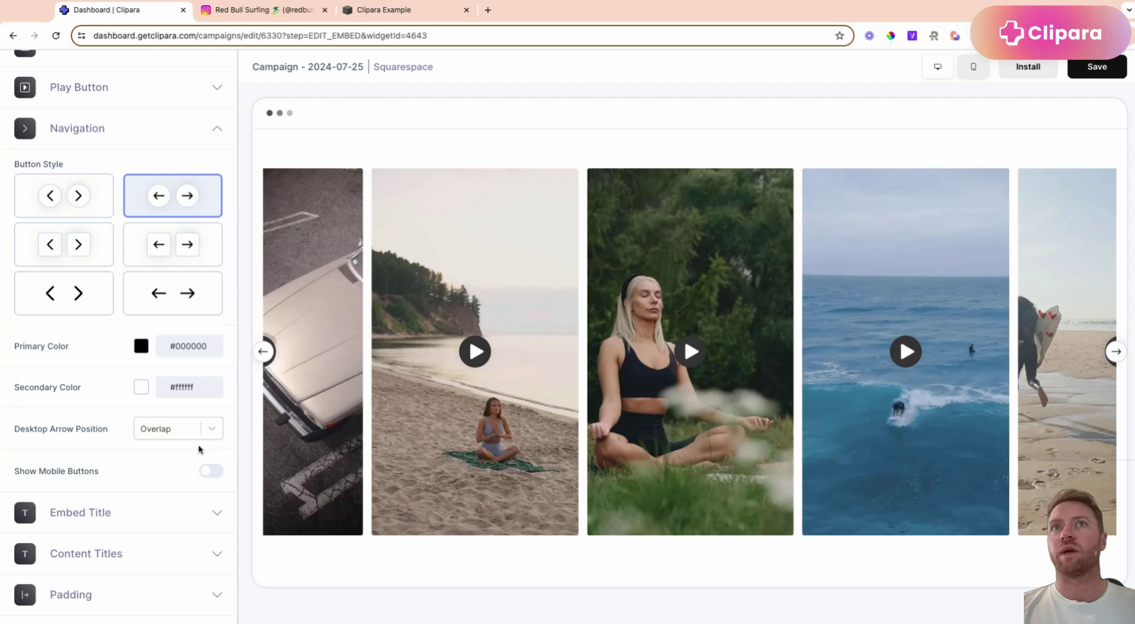
{"action": "left_click", "coordinate": [185, 430]}
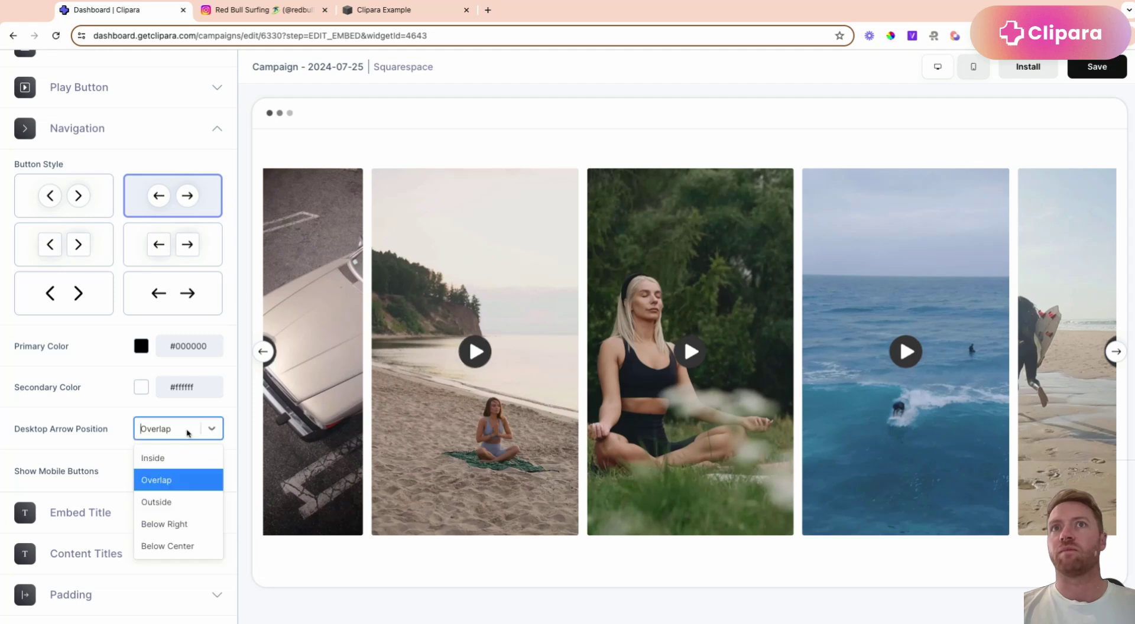
{"action": "left_click", "coordinate": [176, 545]}
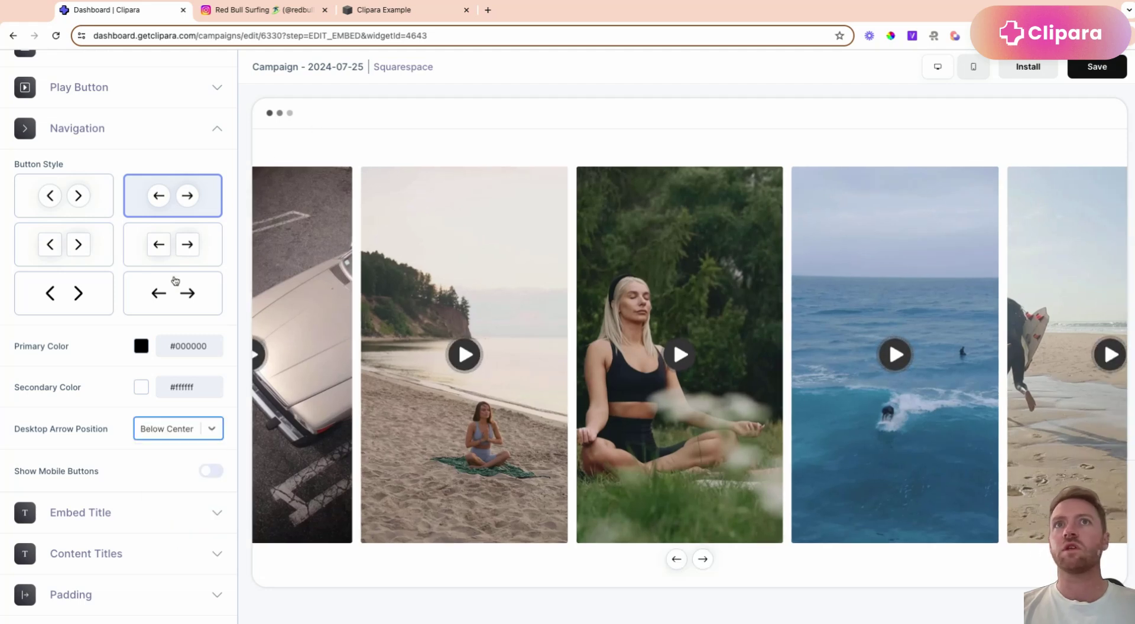
{"action": "scroll", "coordinate": [183, 248], "scroll_direction": "up", "scroll_amount": 1}
{"action": "left_click", "coordinate": [181, 192]}
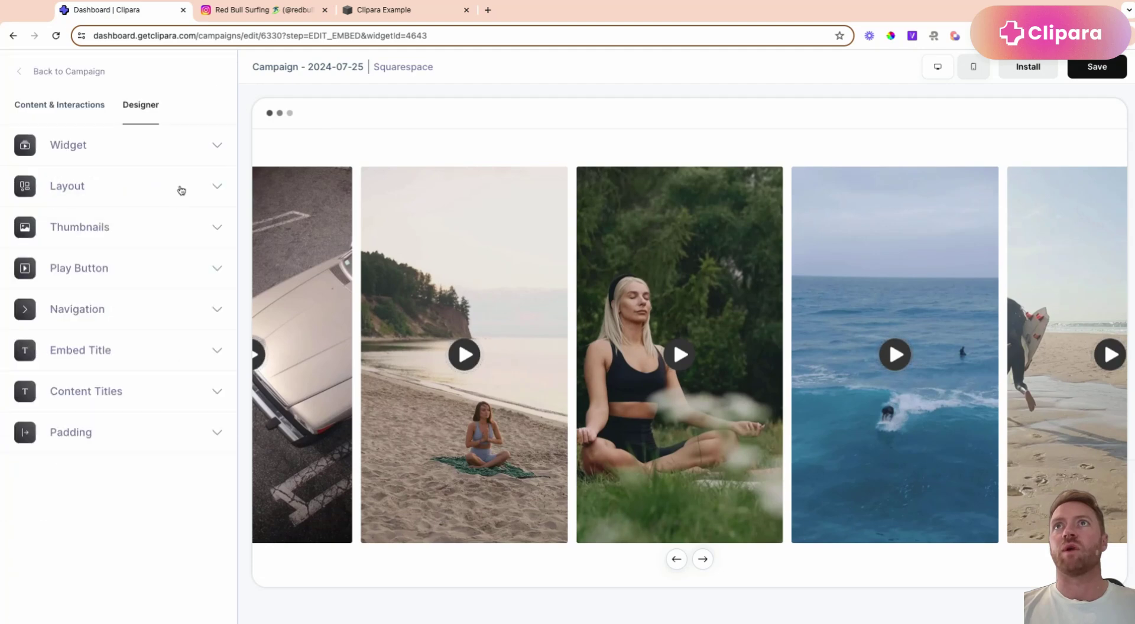
Set the round corners of the carousel thumbnails to 30 px in the desktop layout.
{"action": "left_click", "coordinate": [182, 191]}
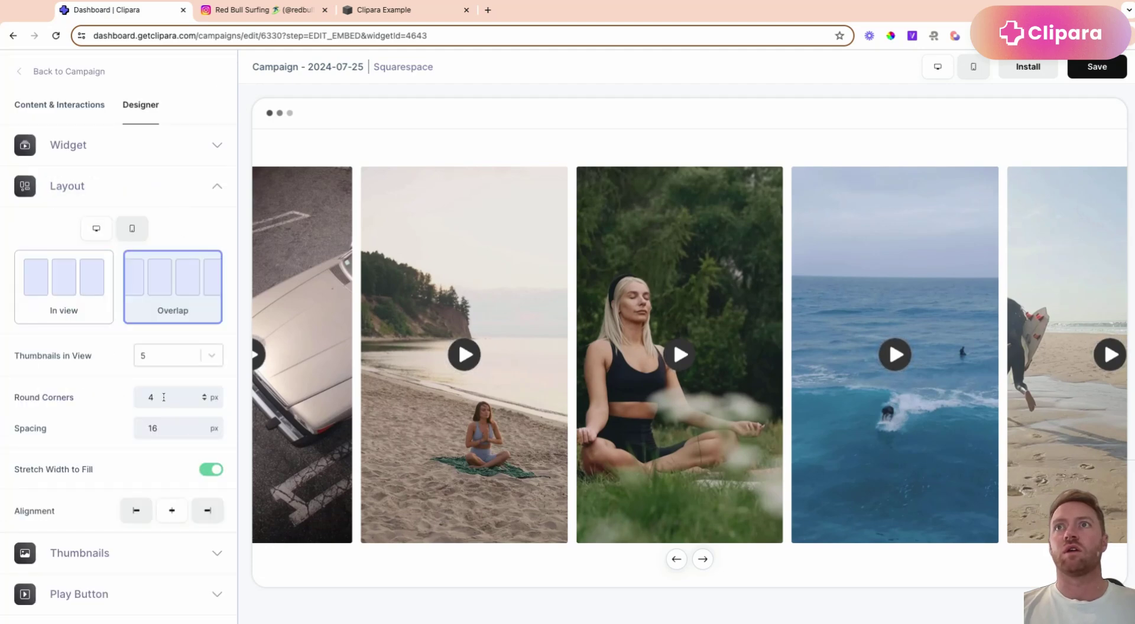
{"action": "left_click", "coordinate": [161, 397]}
{"action": "type", "text": "30"}
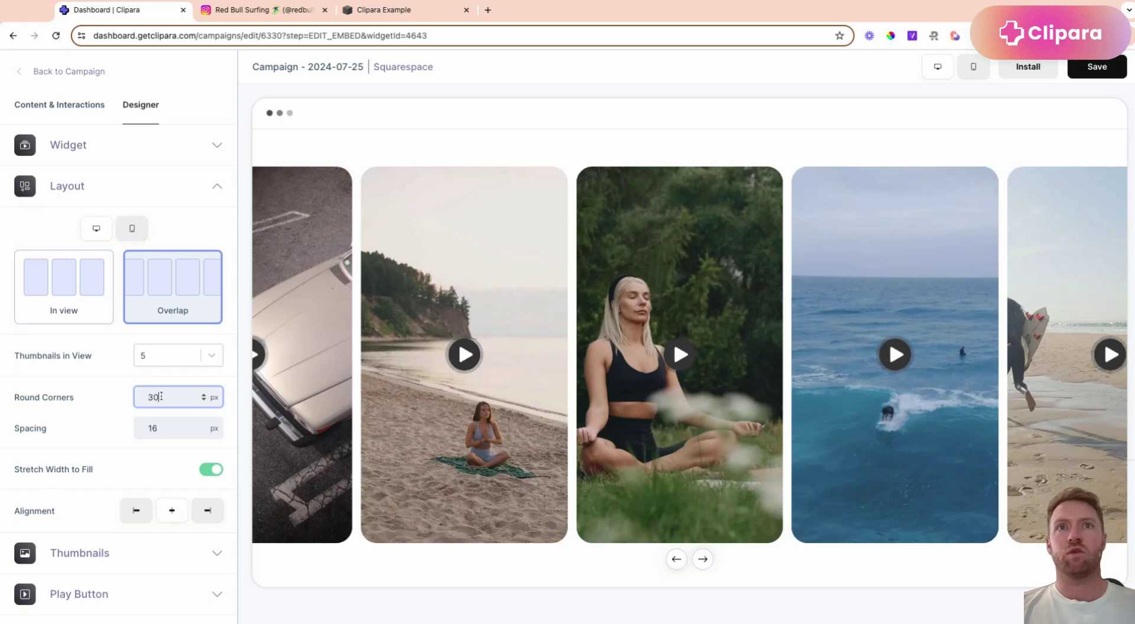
{"action": "left_click", "coordinate": [218, 191]}
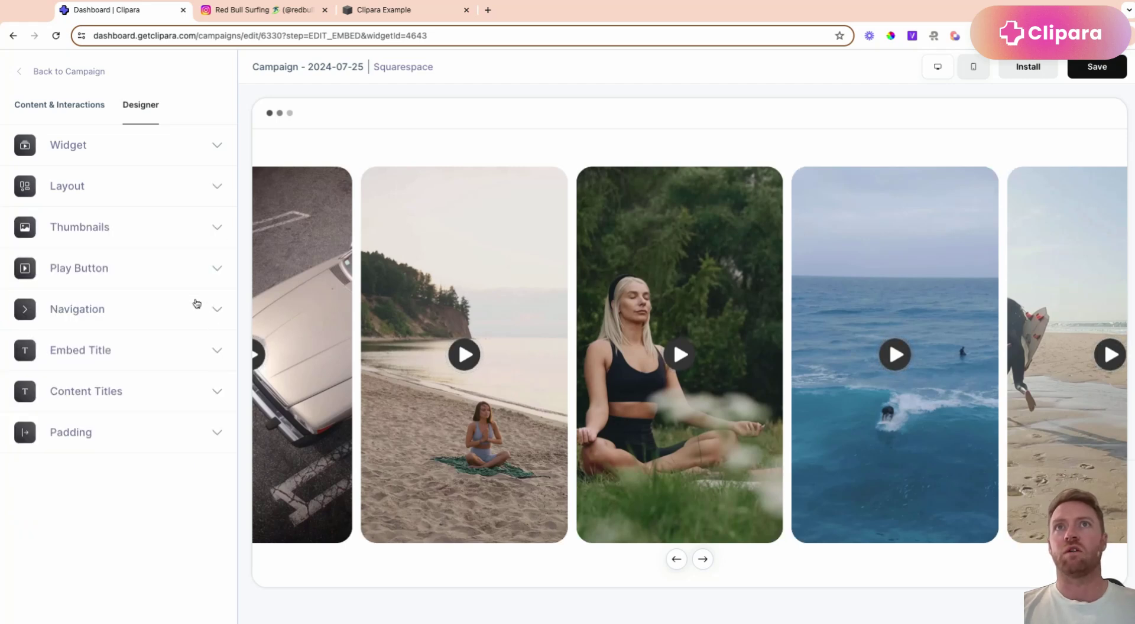
Change the filled play button's color to the muted red #b06060.
{"action": "left_click", "coordinate": [199, 276]}
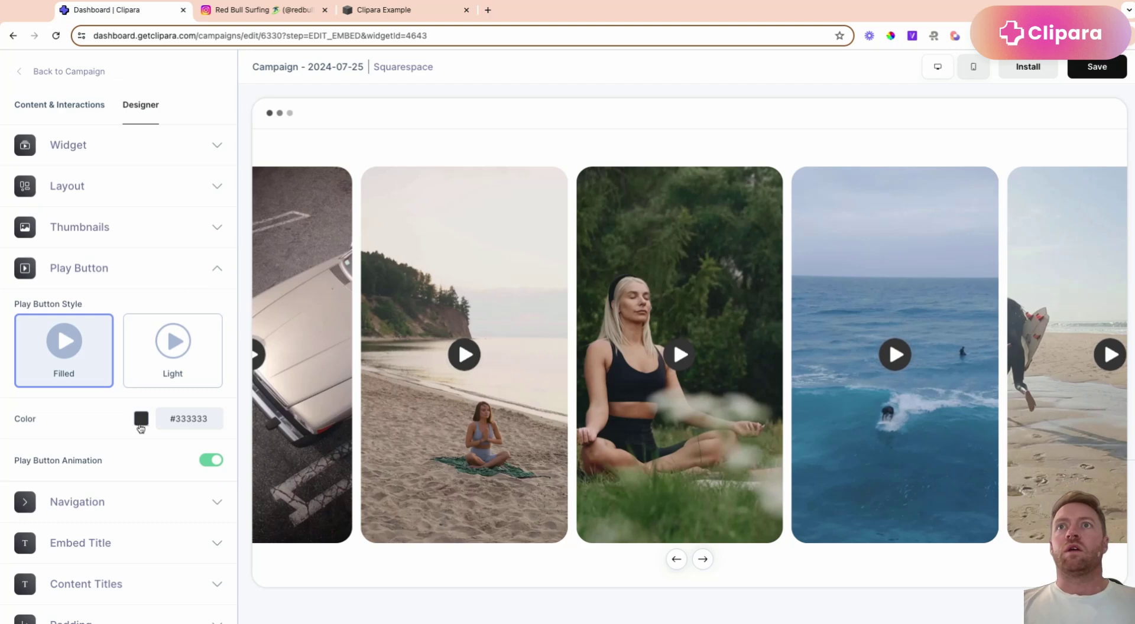
{"action": "left_click", "coordinate": [140, 423]}
{"action": "left_click_drag", "start_coordinate": [36, 373], "coordinate": [81, 323]}
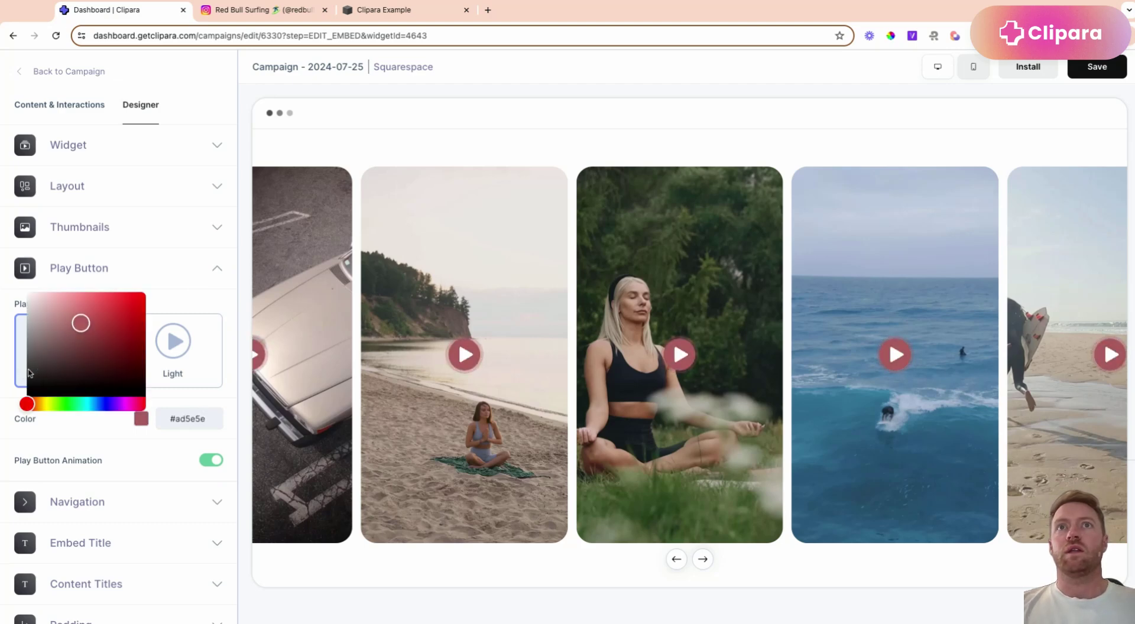
{"action": "left_click", "coordinate": [222, 305]}
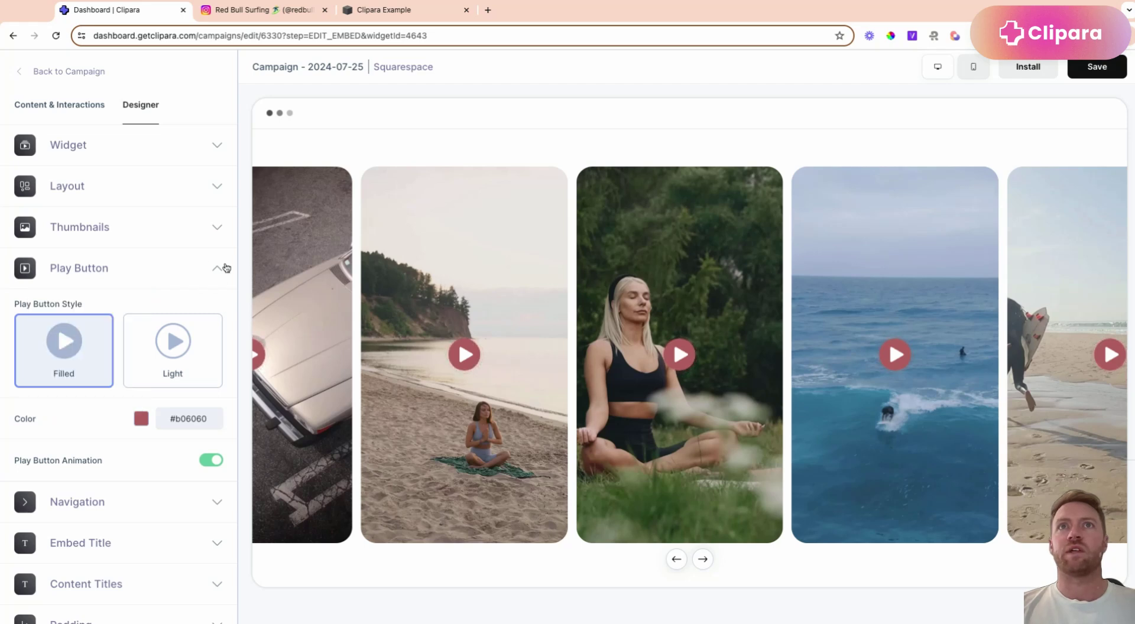
{"action": "left_click", "coordinate": [223, 266]}
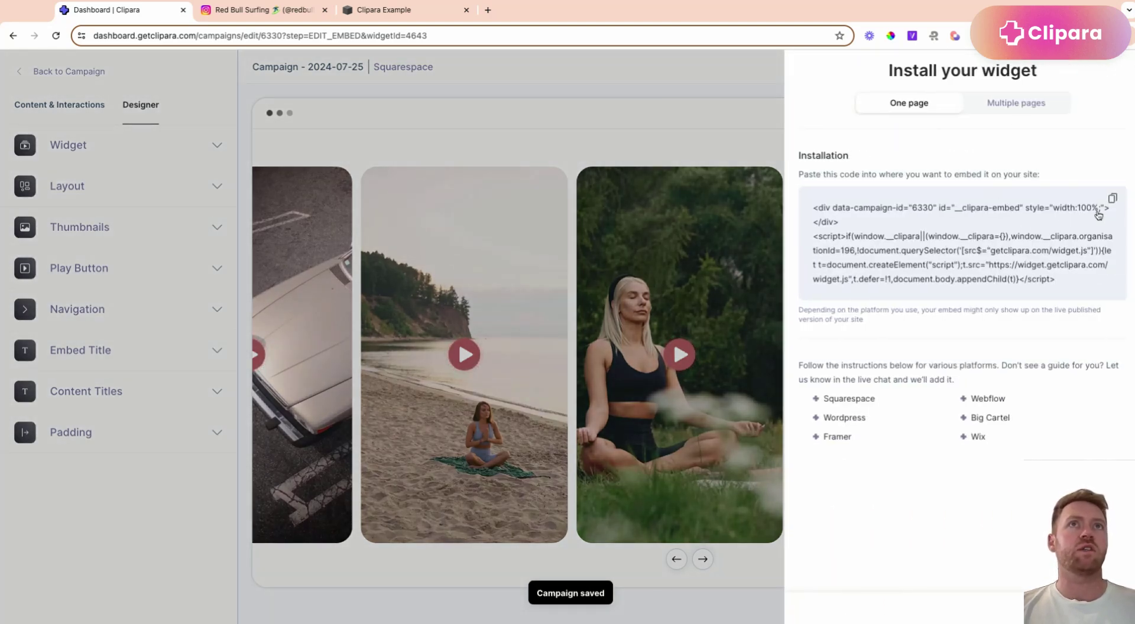
Copy the widget's one-page installation code, switch to the Squarespace page editor and add a blank section above the Instagram embed.
{"action": "left_click", "coordinate": [1113, 199]}
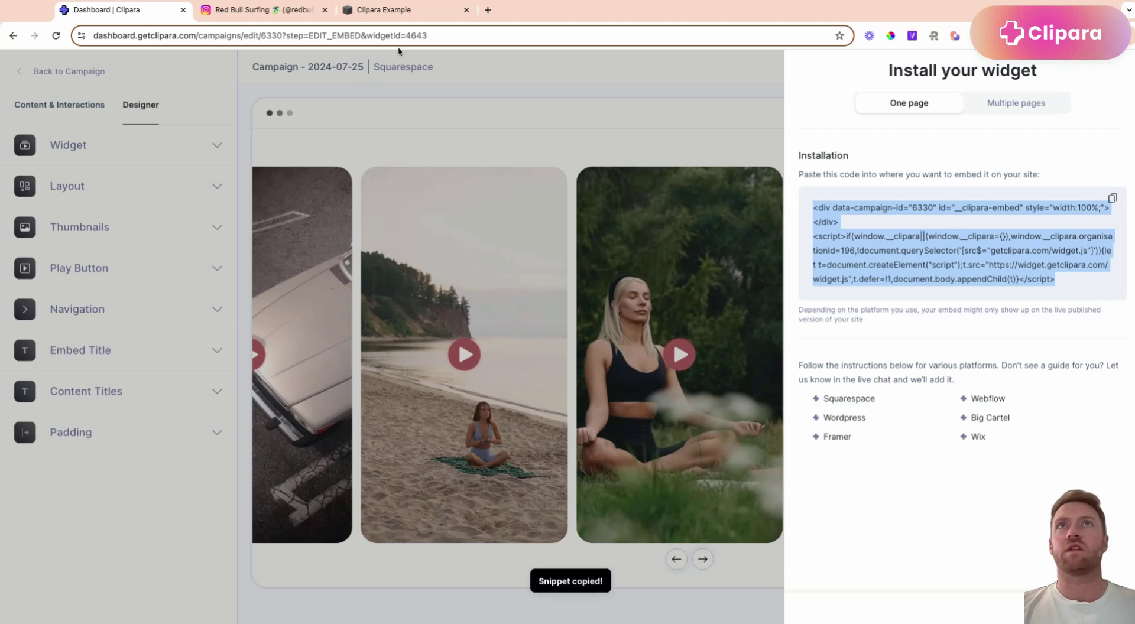
{"action": "left_click", "coordinate": [412, 17]}
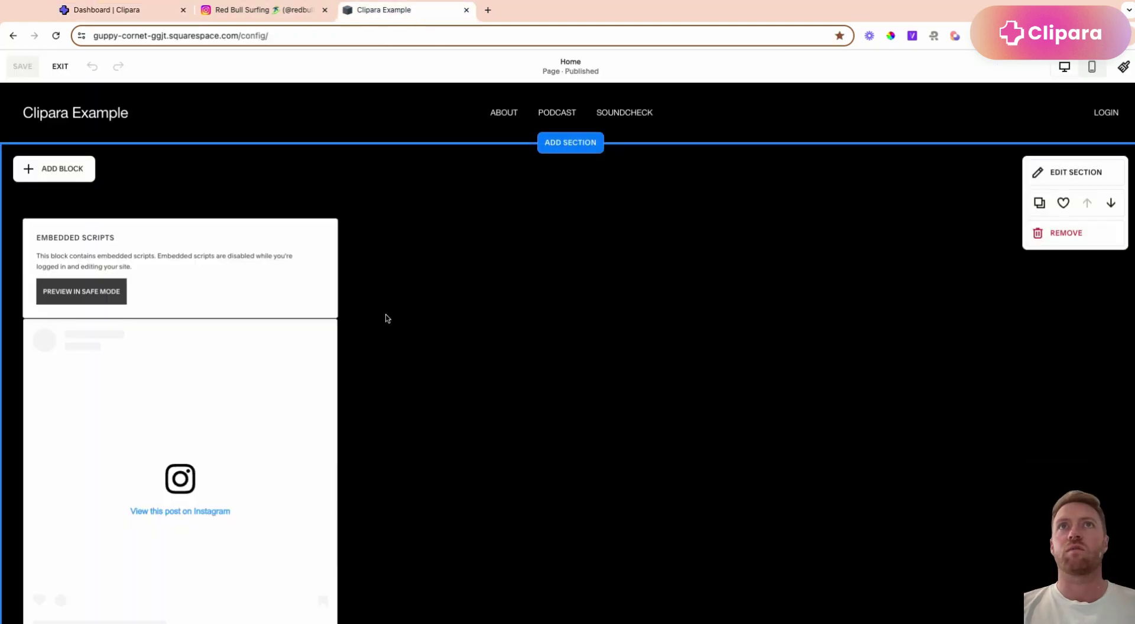
{"action": "left_click", "coordinate": [569, 148]}
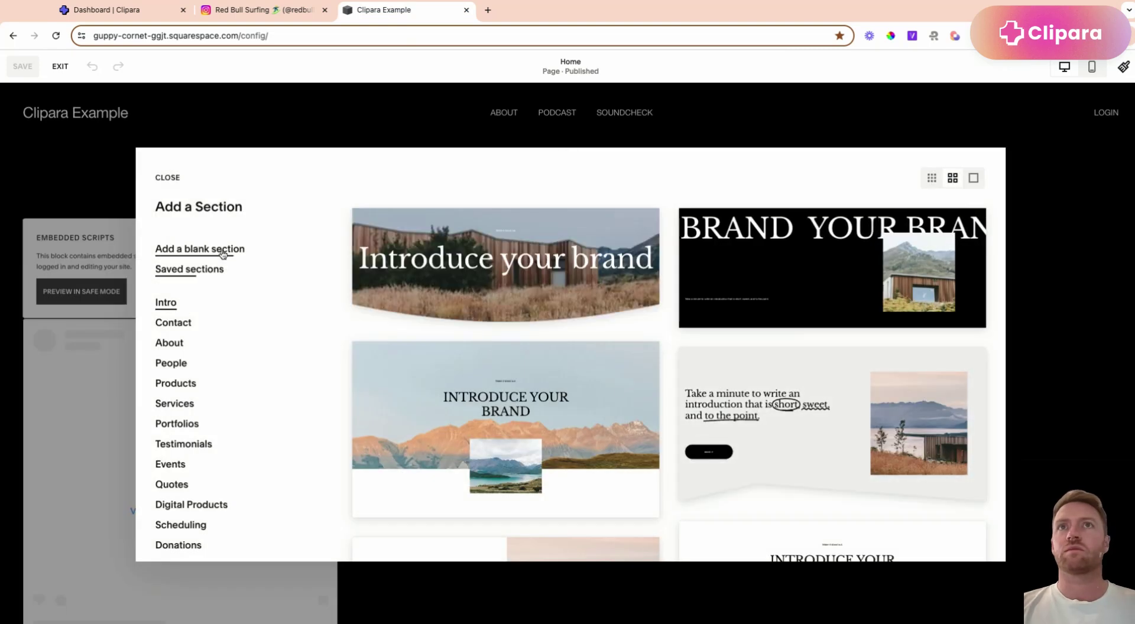
{"action": "left_click", "coordinate": [223, 253]}
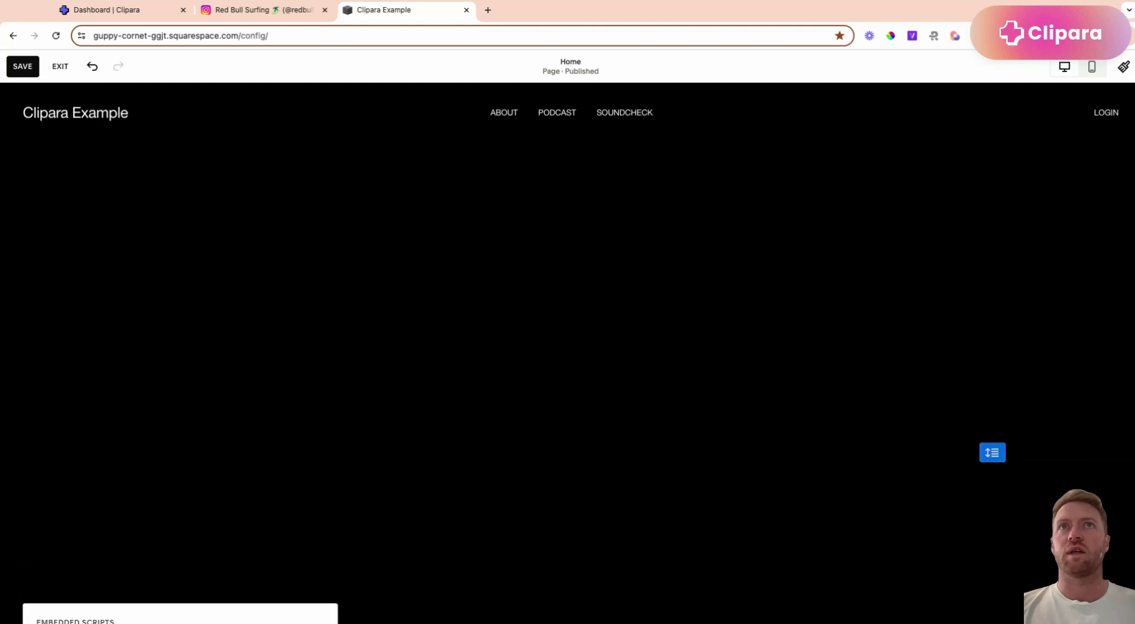
Add an Embed block to the blank section and paste the copied Clipara code into it as a code snippet.
{"action": "left_click", "coordinate": [56, 172]}
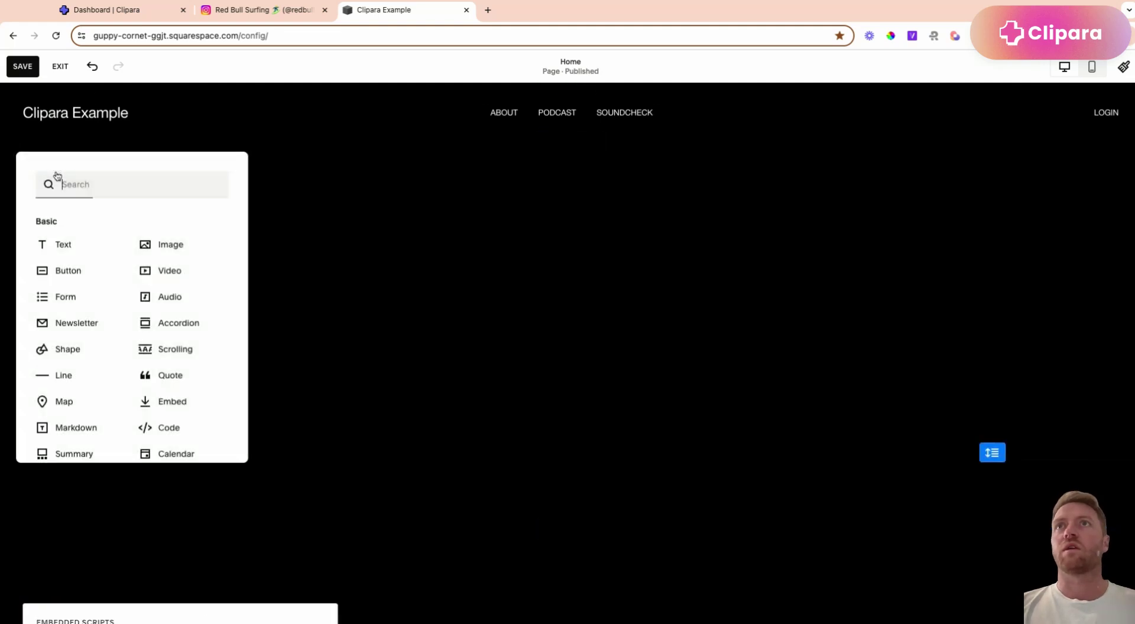
{"action": "left_click", "coordinate": [171, 408]}
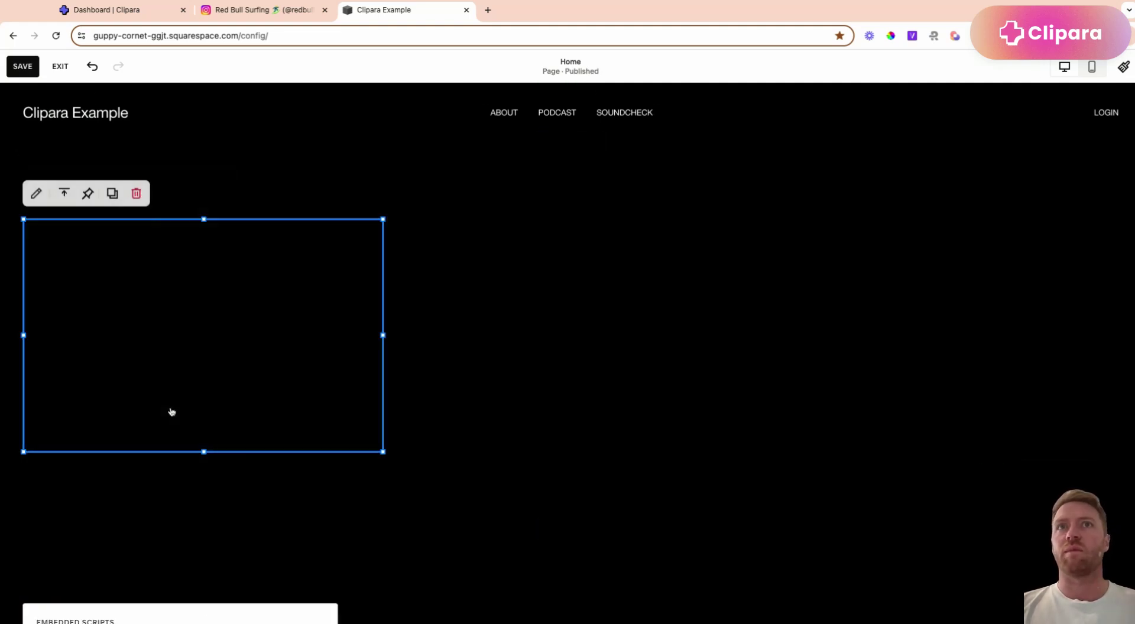
{"action": "left_click", "coordinate": [36, 196]}
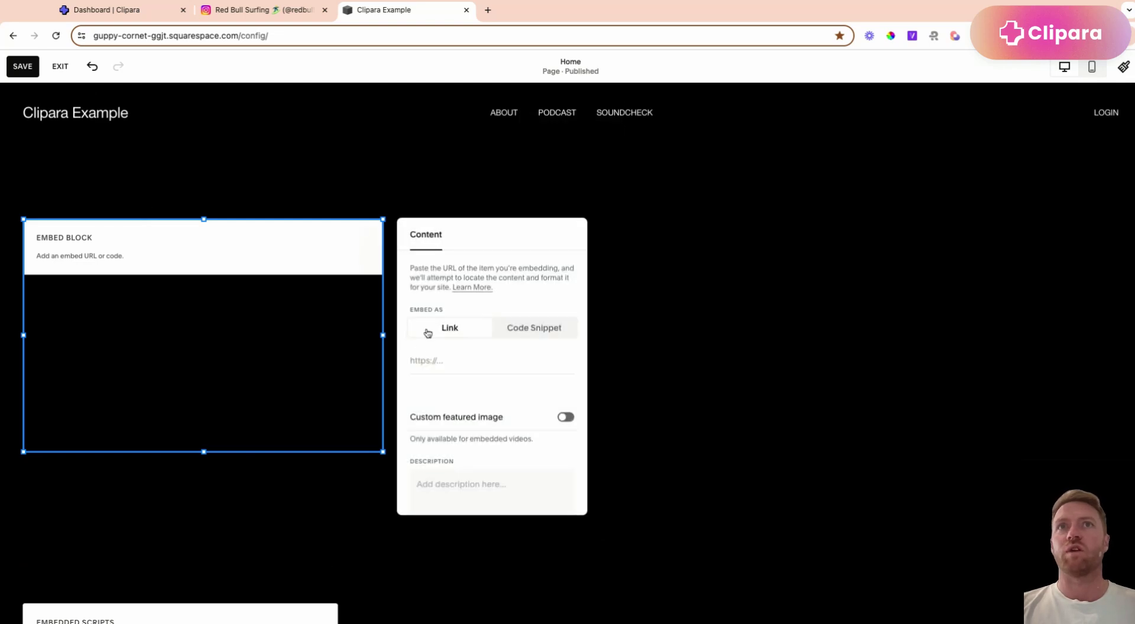
{"action": "left_click", "coordinate": [529, 333]}
{"action": "left_click", "coordinate": [498, 372]}
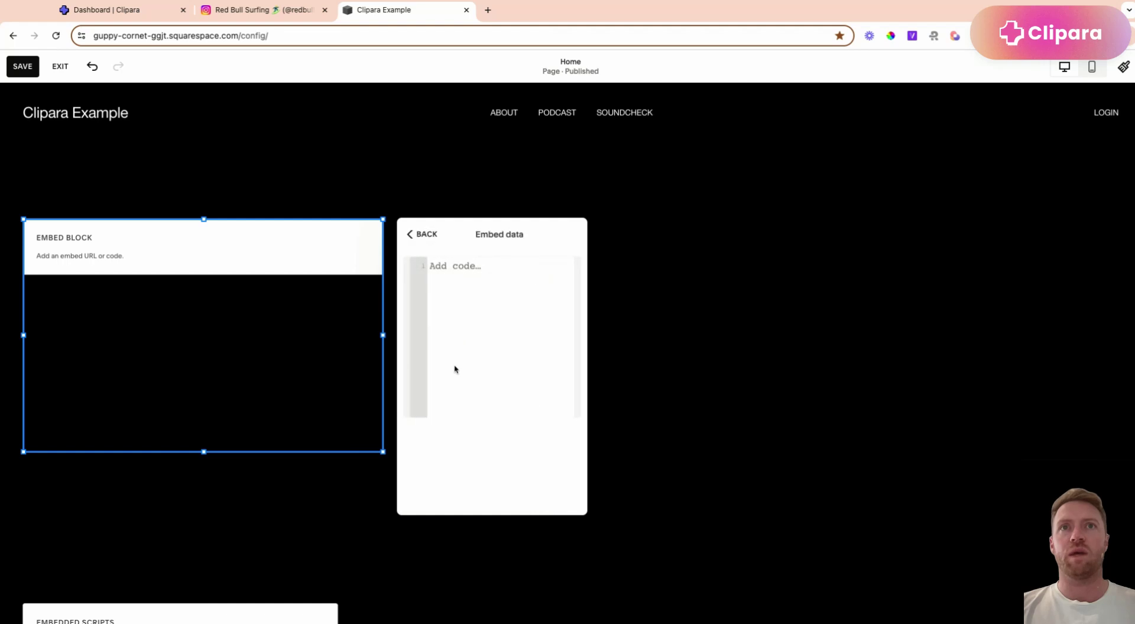
{"action": "key", "text": "super+v"}
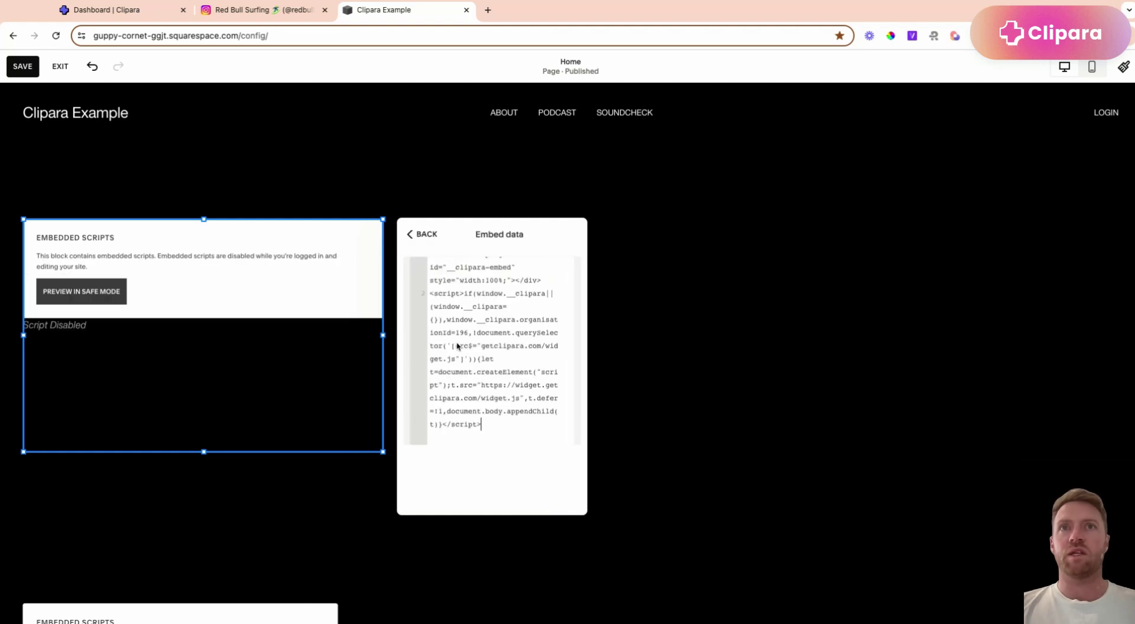
{"action": "left_click", "coordinate": [764, 378]}
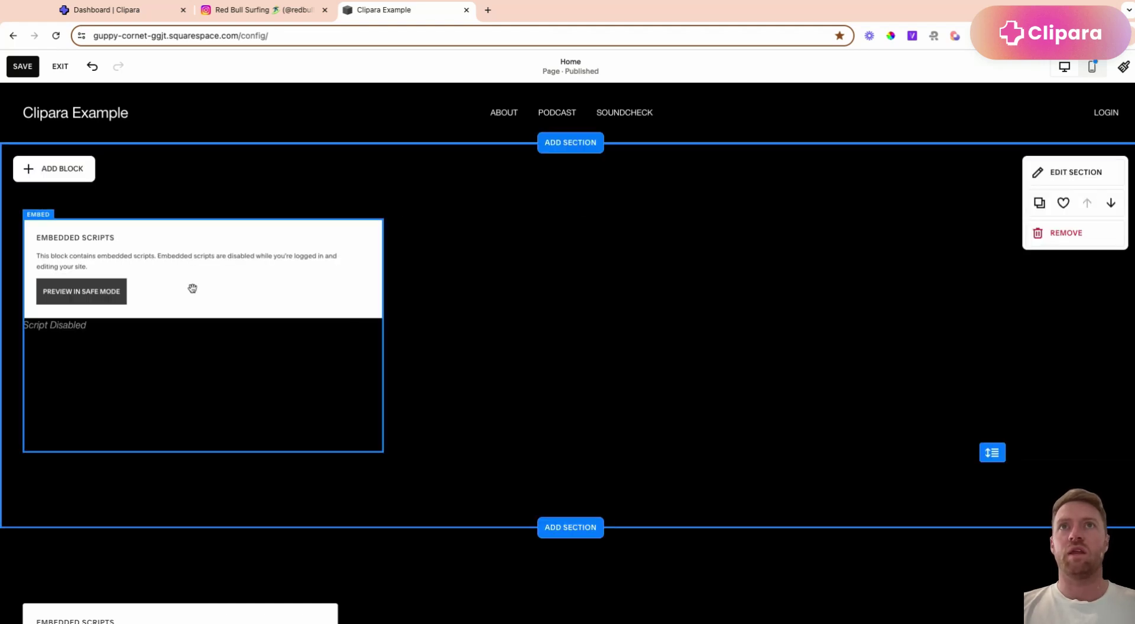
Stretch the Clipara embed block across the full page width and extend its height downward.
{"action": "left_click", "coordinate": [228, 289]}
{"action": "left_click_drag", "start_coordinate": [24, 335], "coordinate": [5, 335]}
{"action": "left_click_drag", "start_coordinate": [382, 335], "coordinate": [1118, 335]}
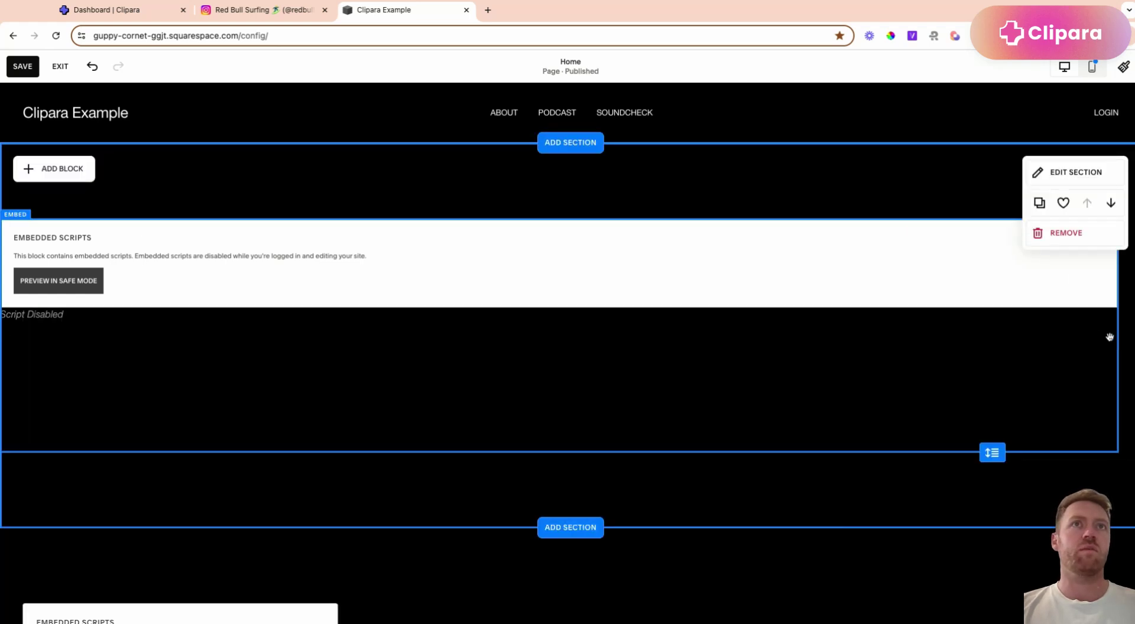
{"action": "left_click_drag", "start_coordinate": [1117, 337], "coordinate": [1063, 329]}
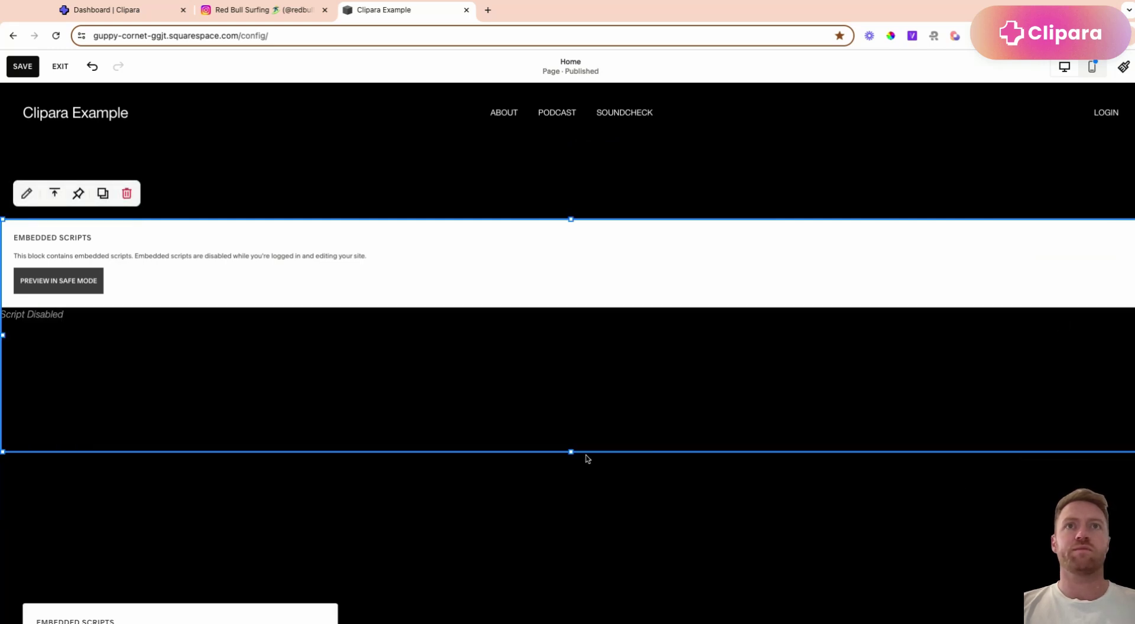
{"action": "left_click_drag", "start_coordinate": [570, 451], "coordinate": [569, 452]}
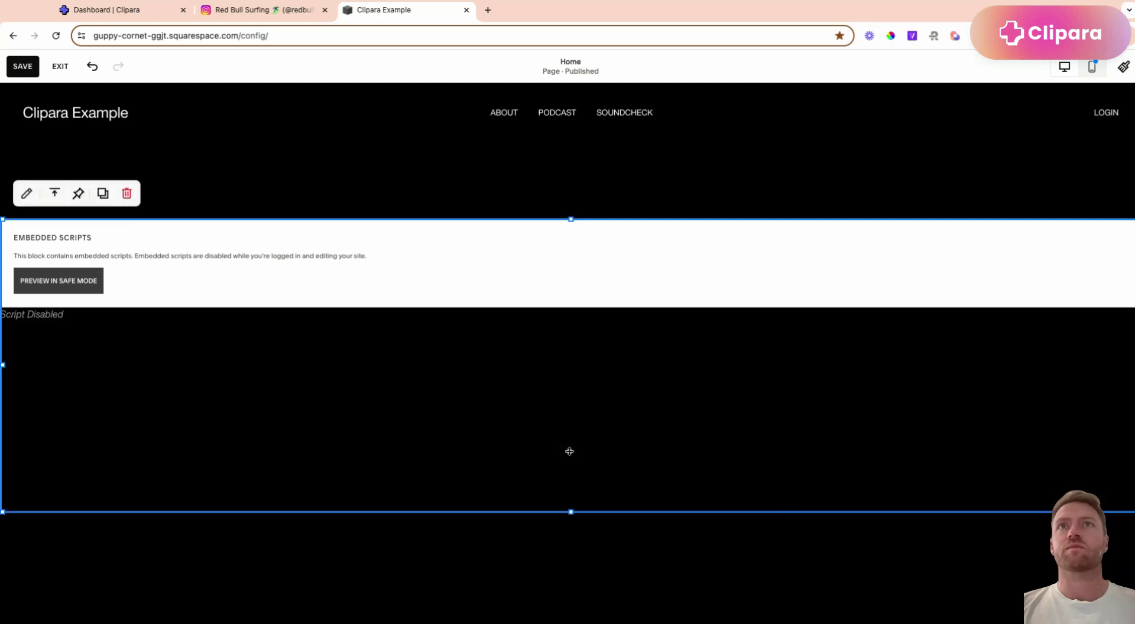
Save the Home page and exit the page editor.
{"action": "left_click", "coordinate": [379, 189]}
{"action": "left_click", "coordinate": [23, 68]}
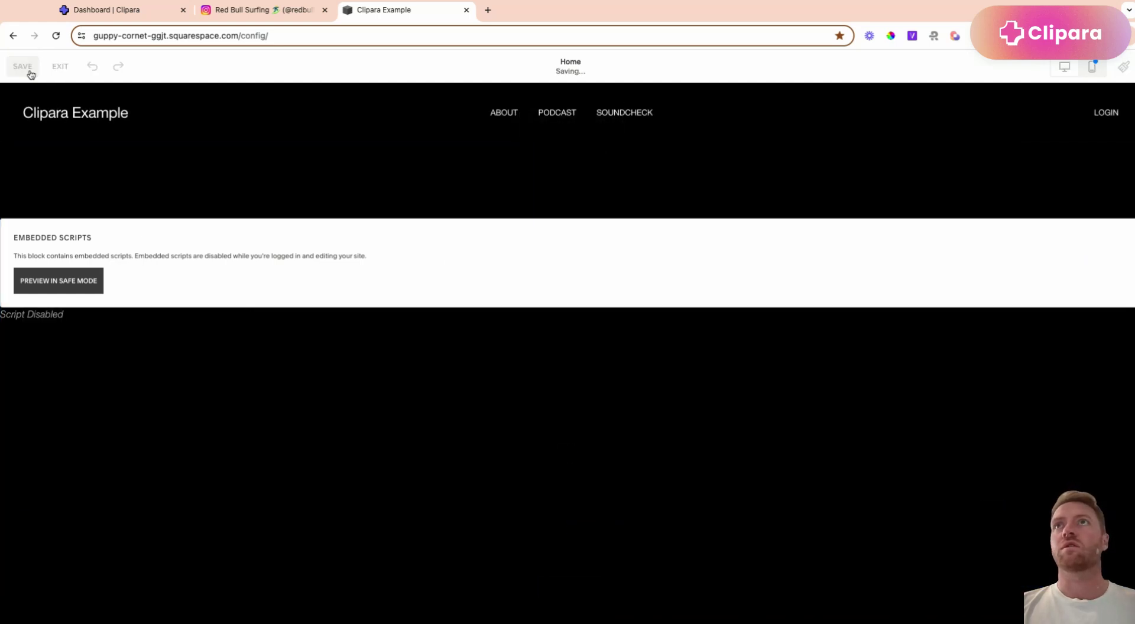
{"action": "left_click", "coordinate": [61, 68]}
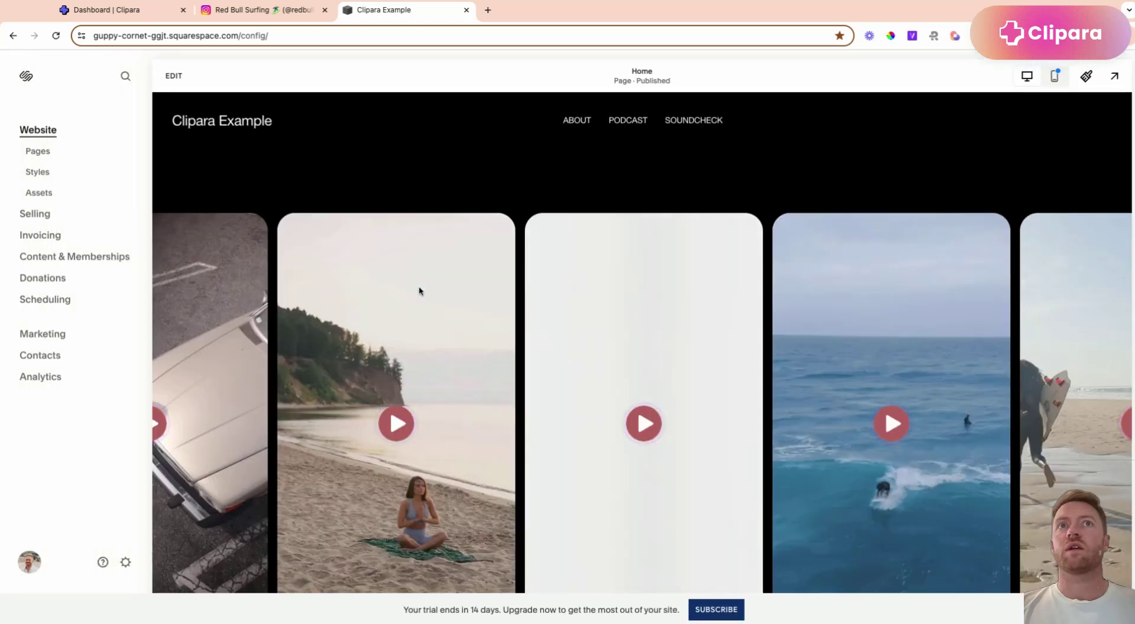
Preview the embedded carousel on the desktop page and mute the playing surfing reel.
{"action": "scroll", "coordinate": [419, 291], "scroll_direction": "down", "scroll_amount": 1}
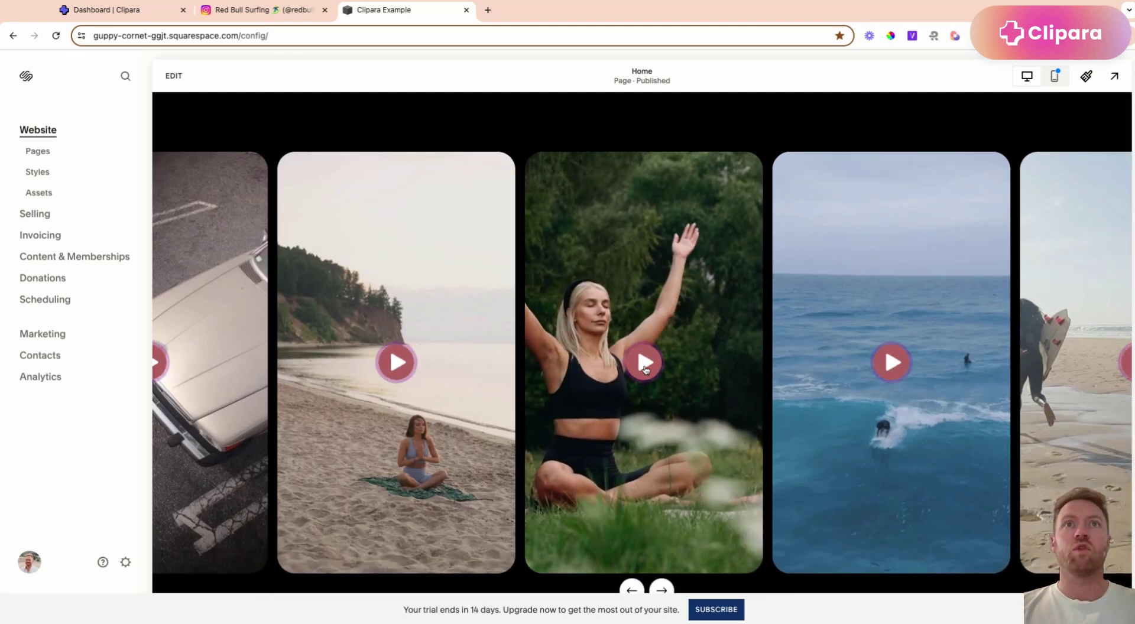
{"action": "mouse_move", "coordinate": [646, 370]}
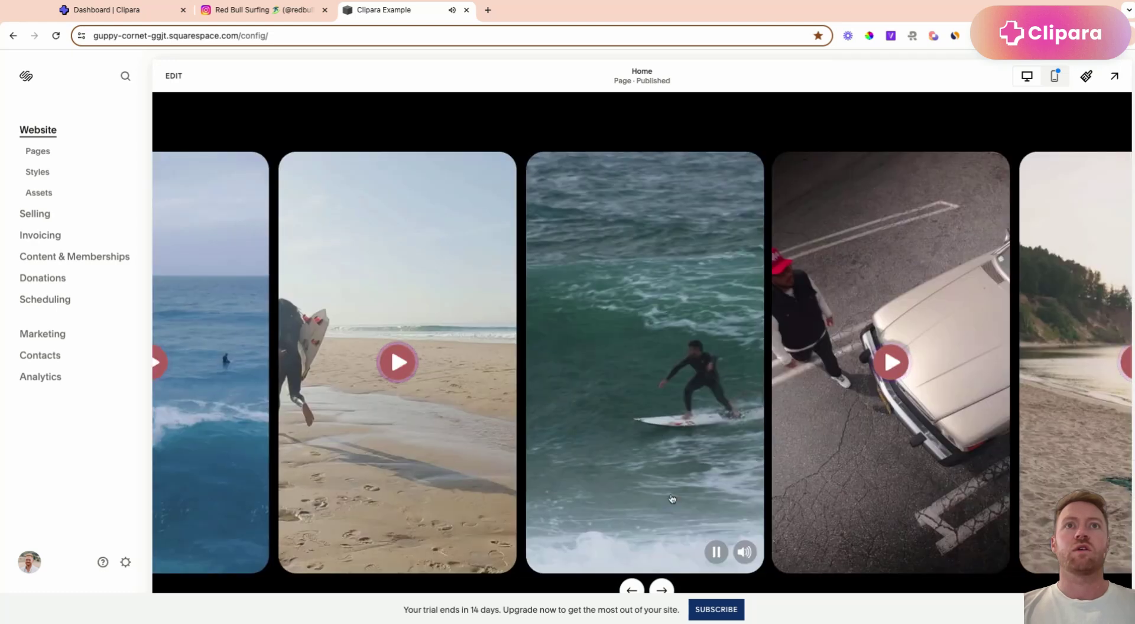
{"action": "left_click", "coordinate": [744, 552]}
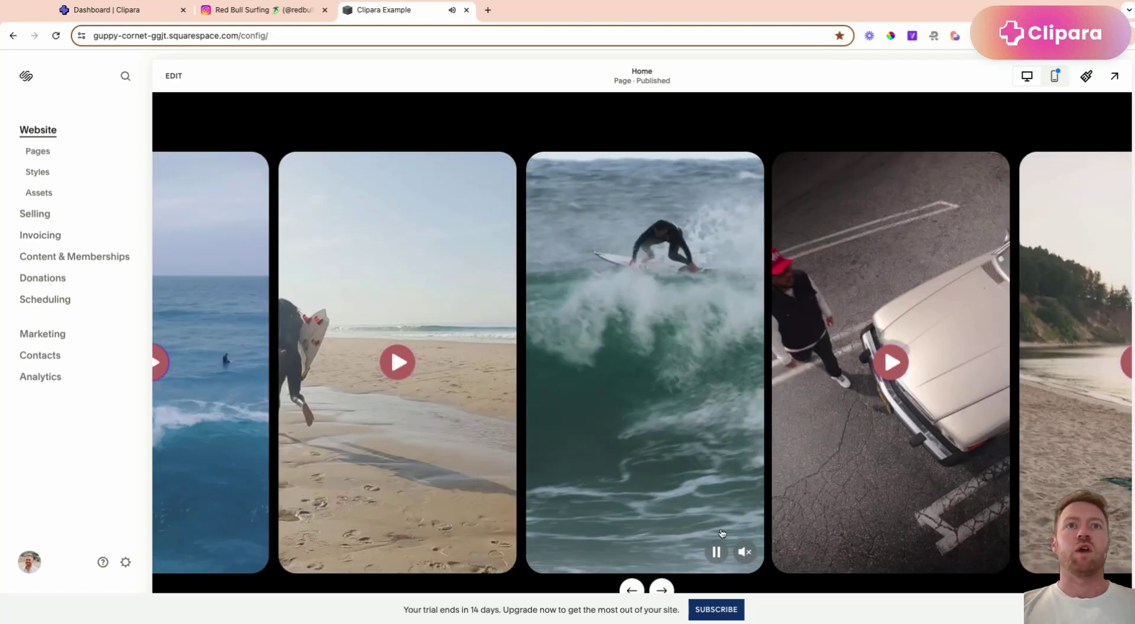
Preview the page in mobile view, then play and pause the meditation clip in the carousel.
{"action": "left_click", "coordinate": [1054, 76]}
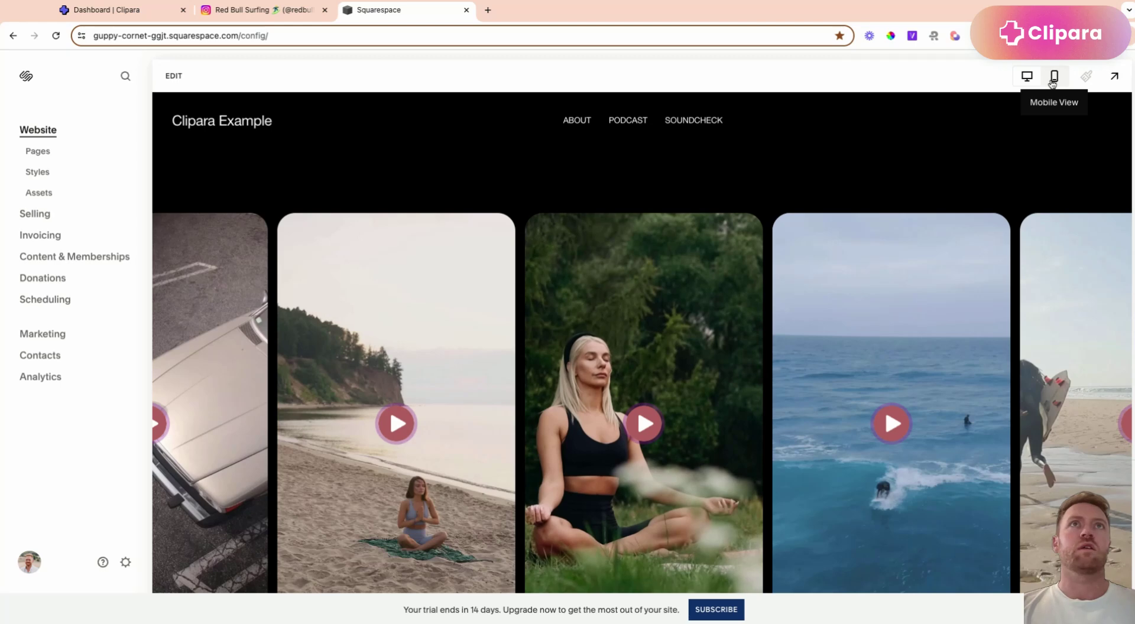
{"action": "left_click", "coordinate": [1054, 76]}
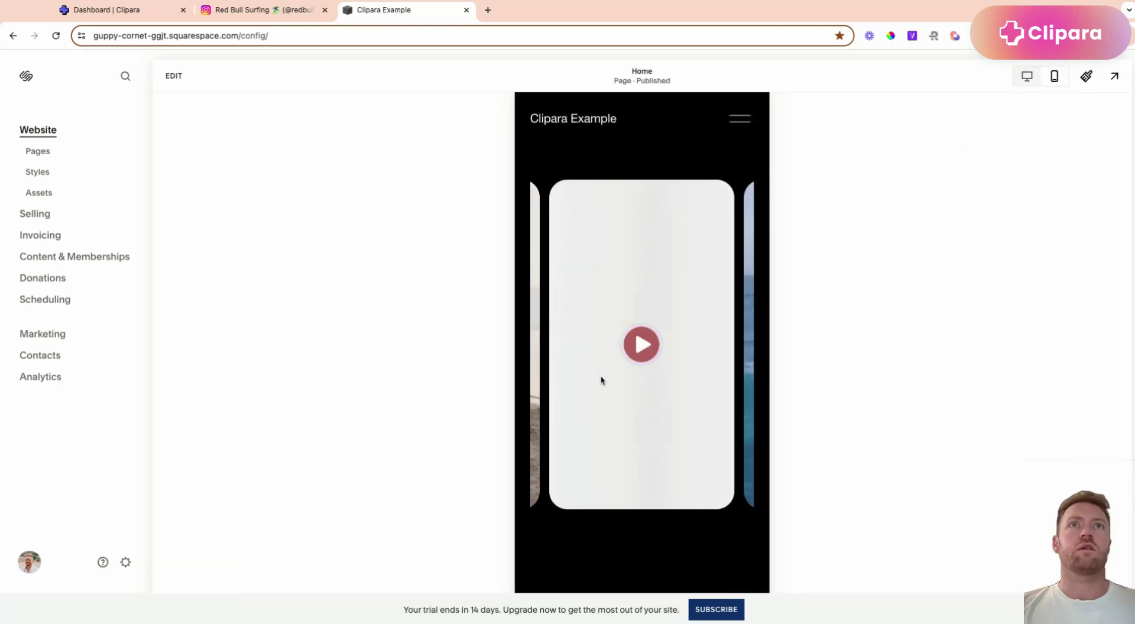
{"action": "left_click", "coordinate": [688, 351]}
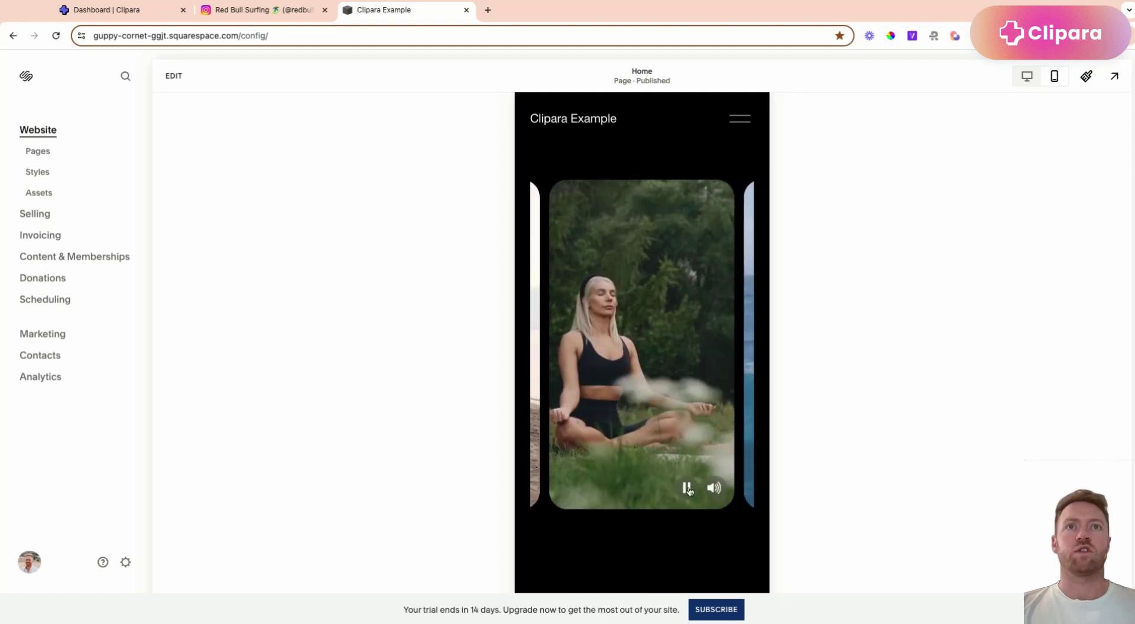
{"action": "left_click", "coordinate": [687, 488]}
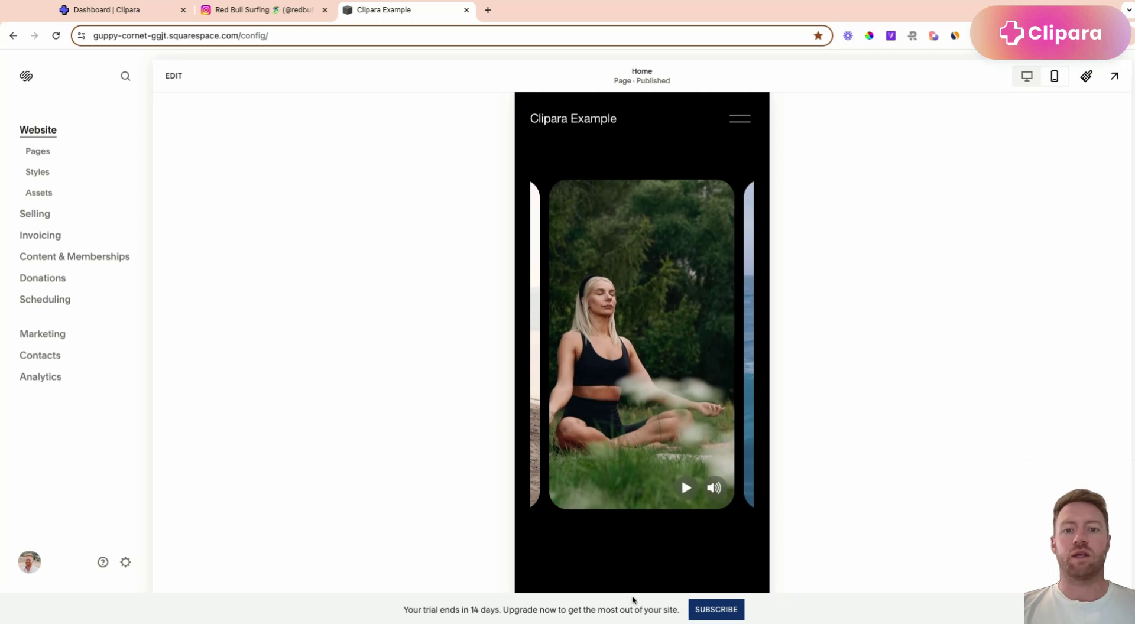